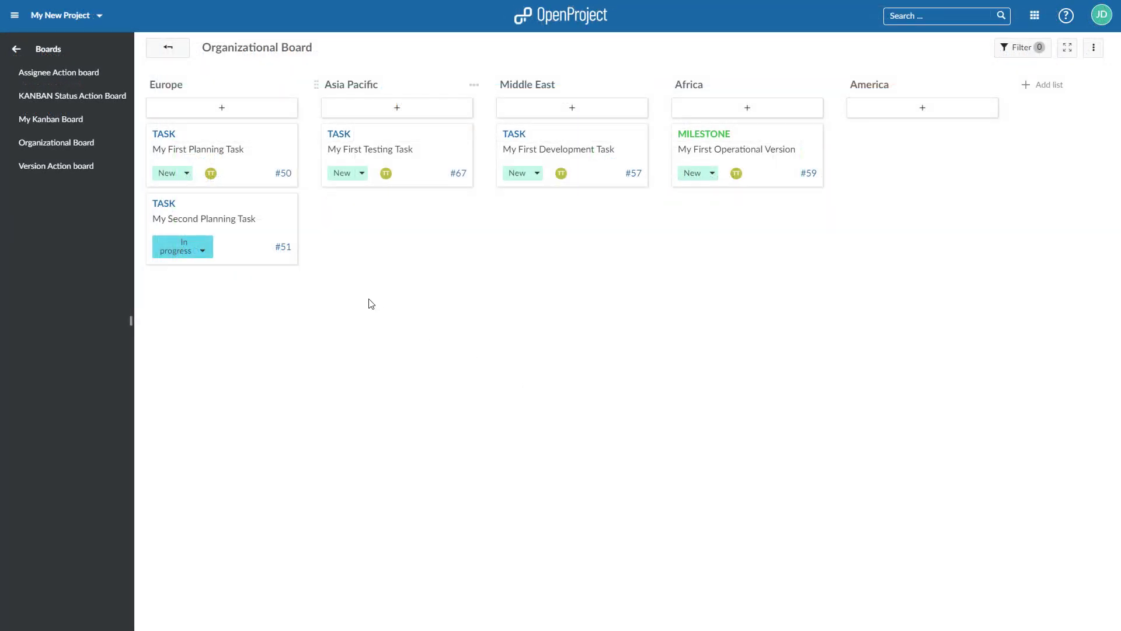
- Move My Second Planning Task into the America list and review the Possible Update work package
drag(236, 229, 943, 153)
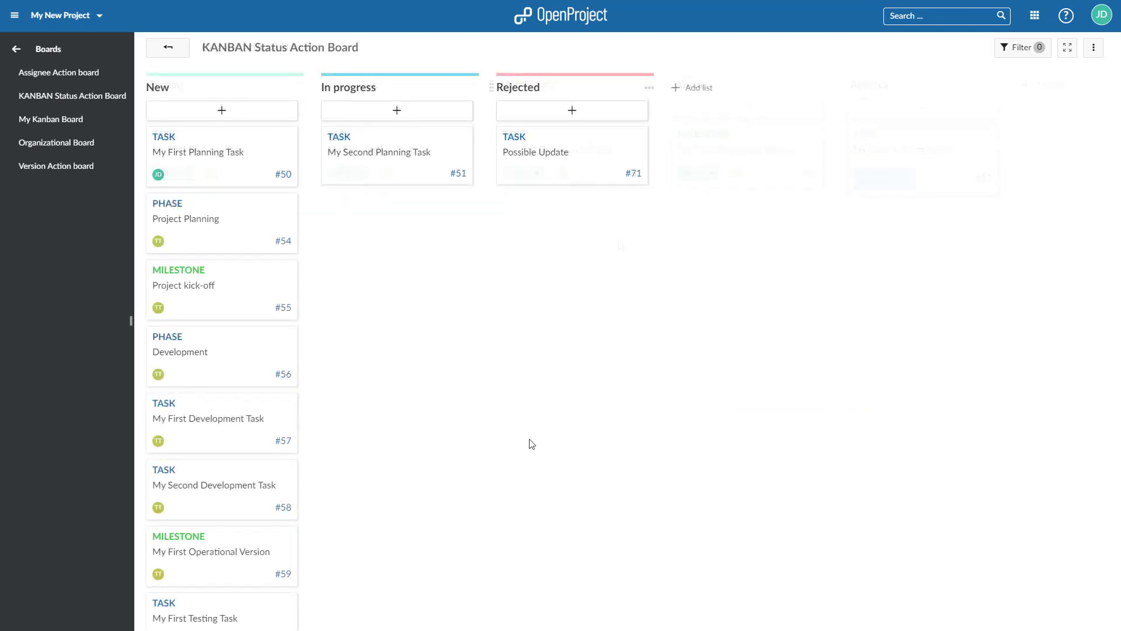
click(591, 166)
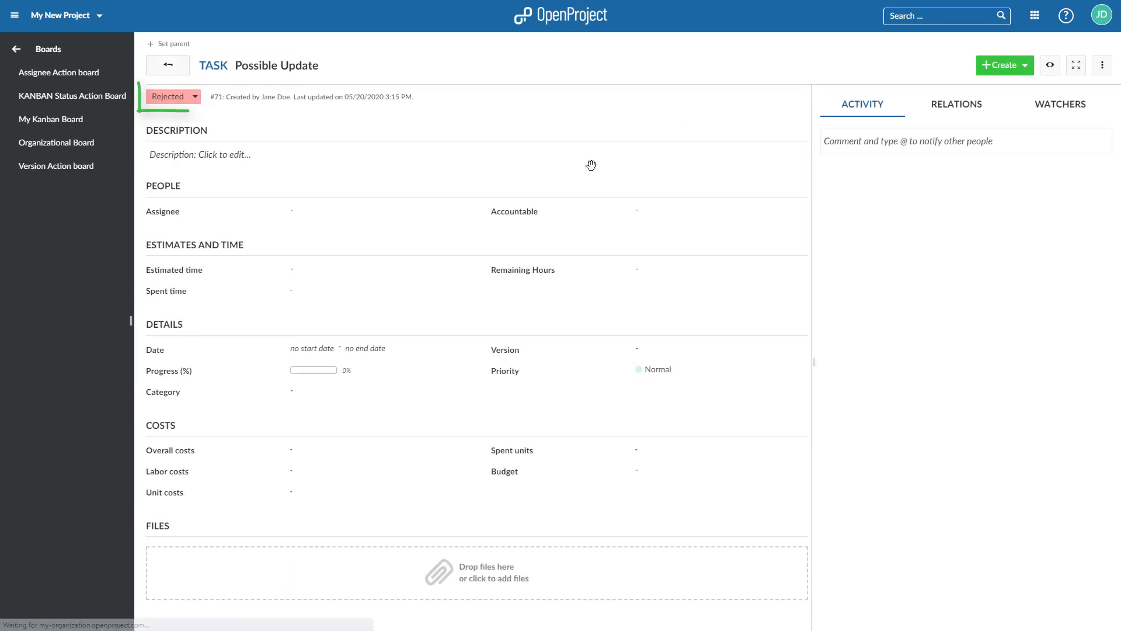
click(168, 65)
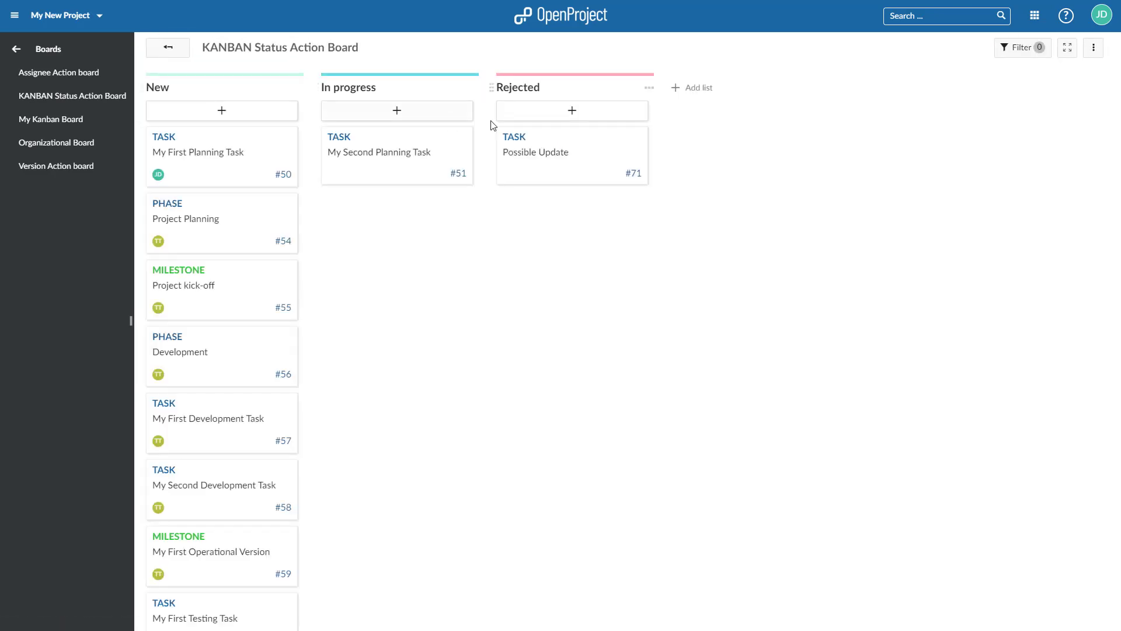
- Move Possible Update from Rejected to In progress and verify its new status in its details
drag(598, 159, 388, 251)
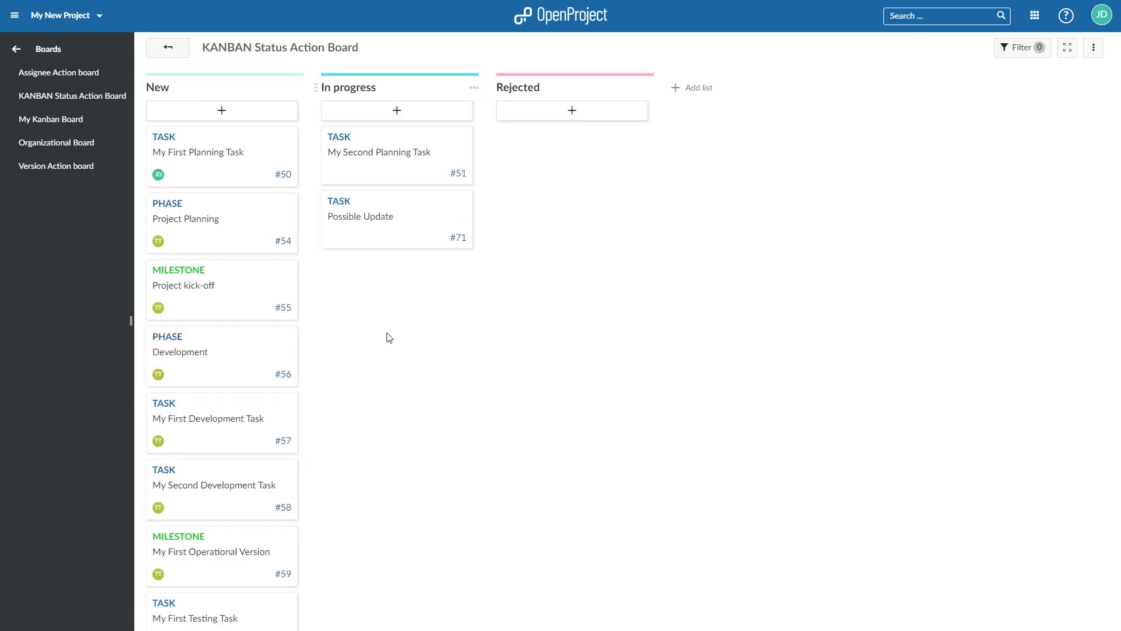
click(391, 233)
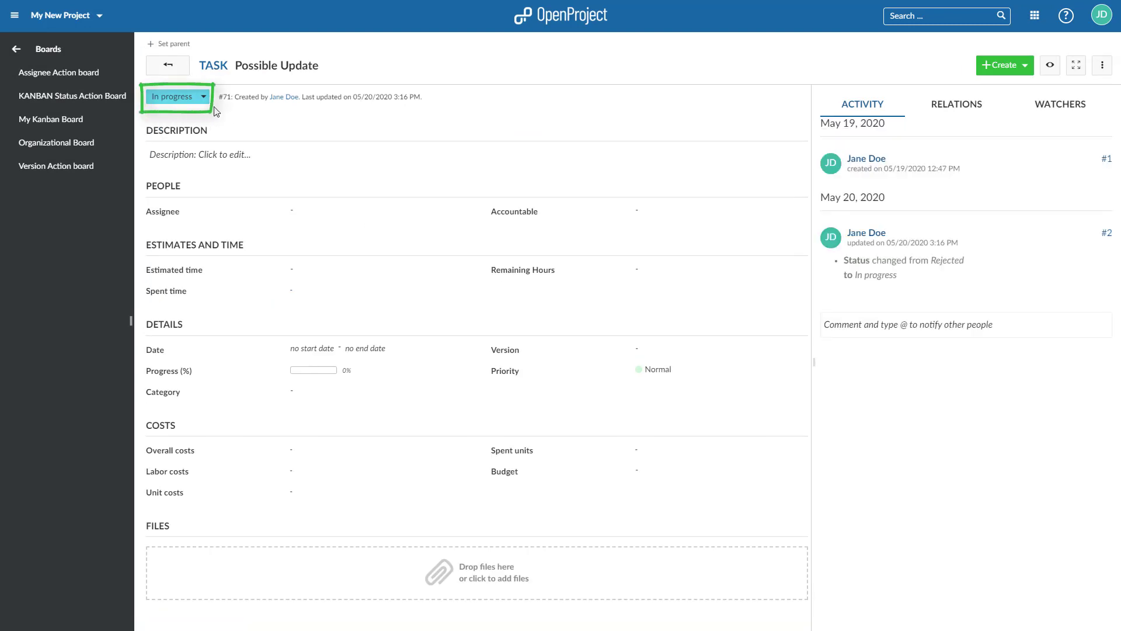
click(170, 67)
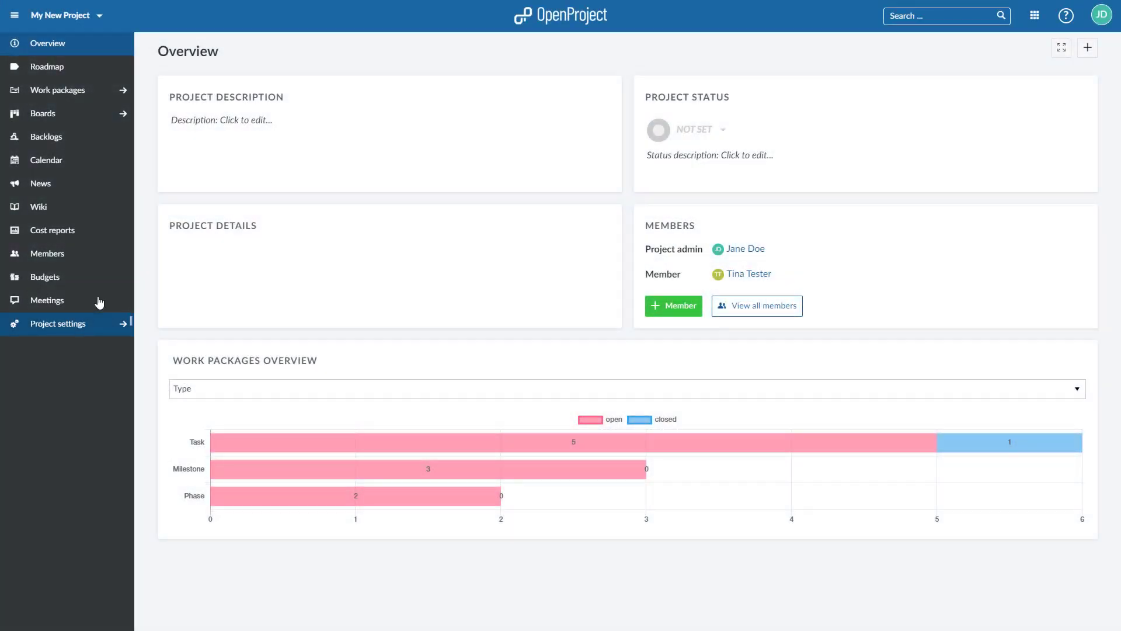
- Create a new action board from the Boards page with lists based on Status
click(58, 116)
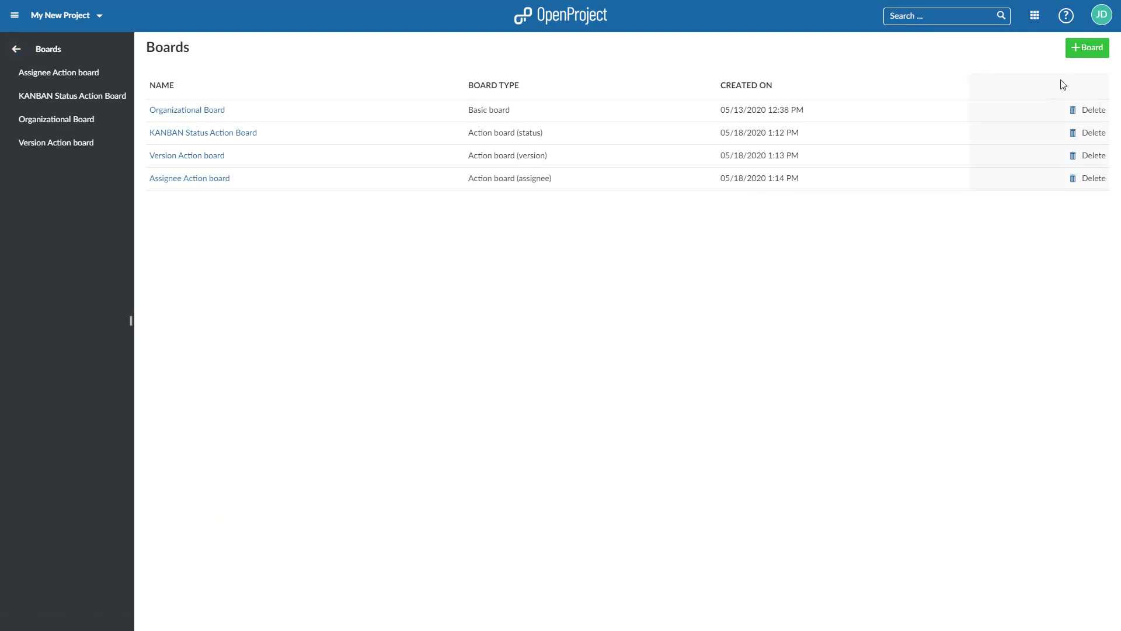
click(1088, 55)
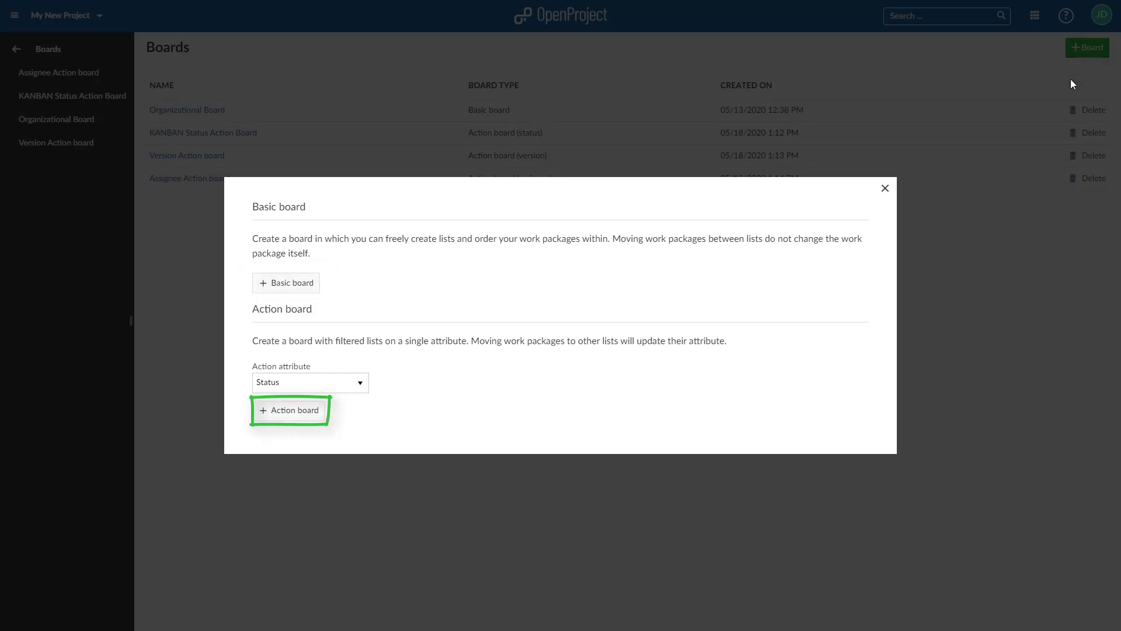
click(295, 417)
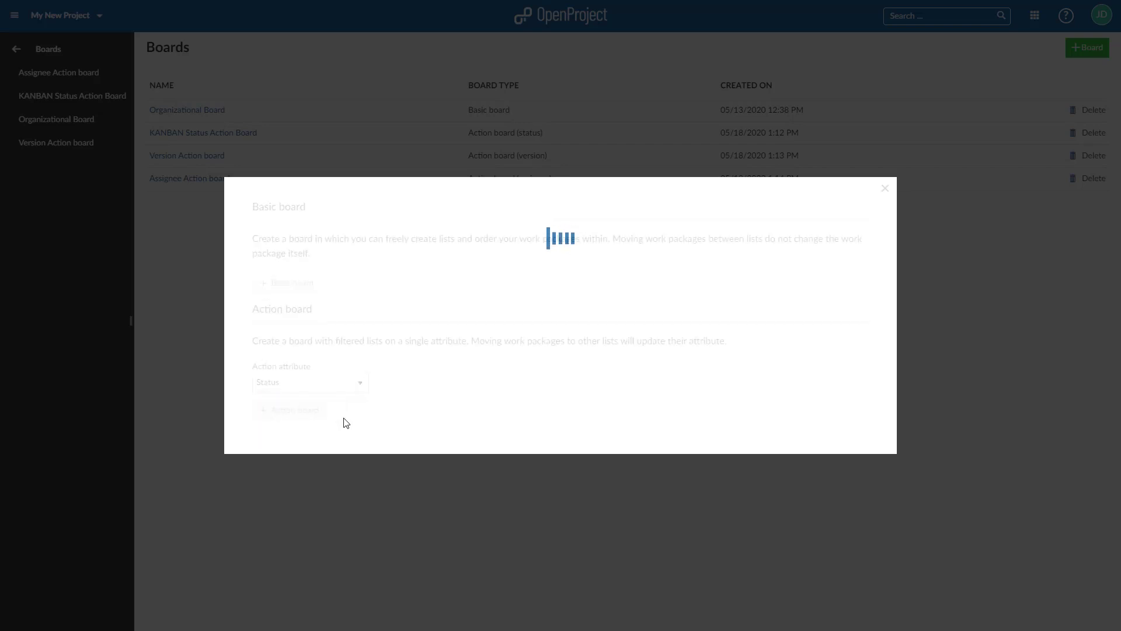
text(My Kanban)
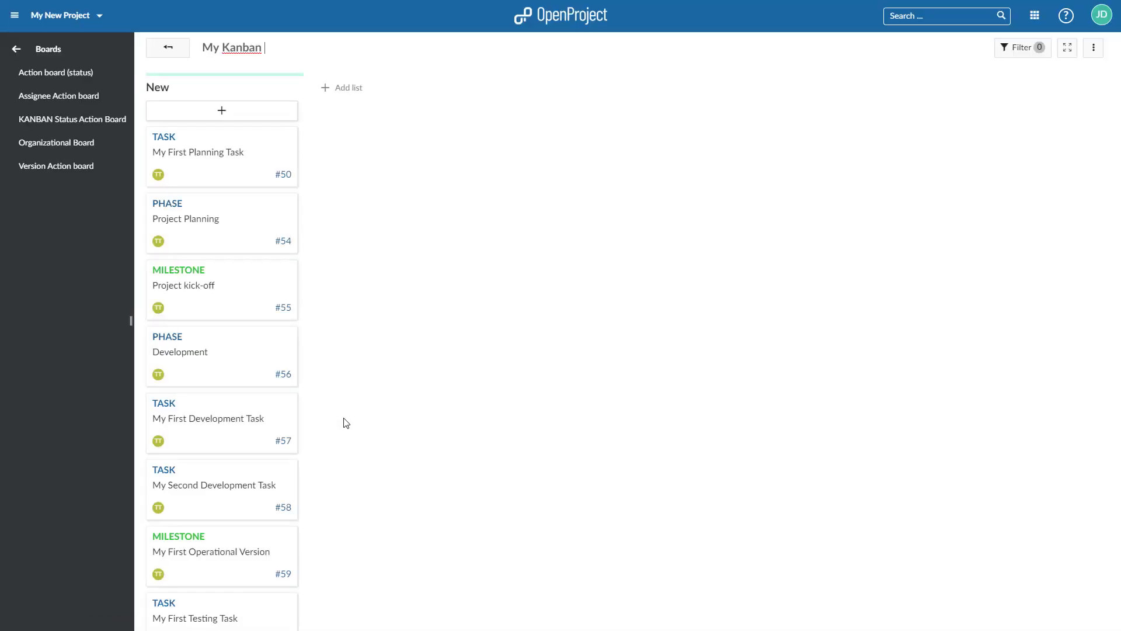
text( Board)
- Confirm the board name My Kanban Board and add an In progress list
key(Return)
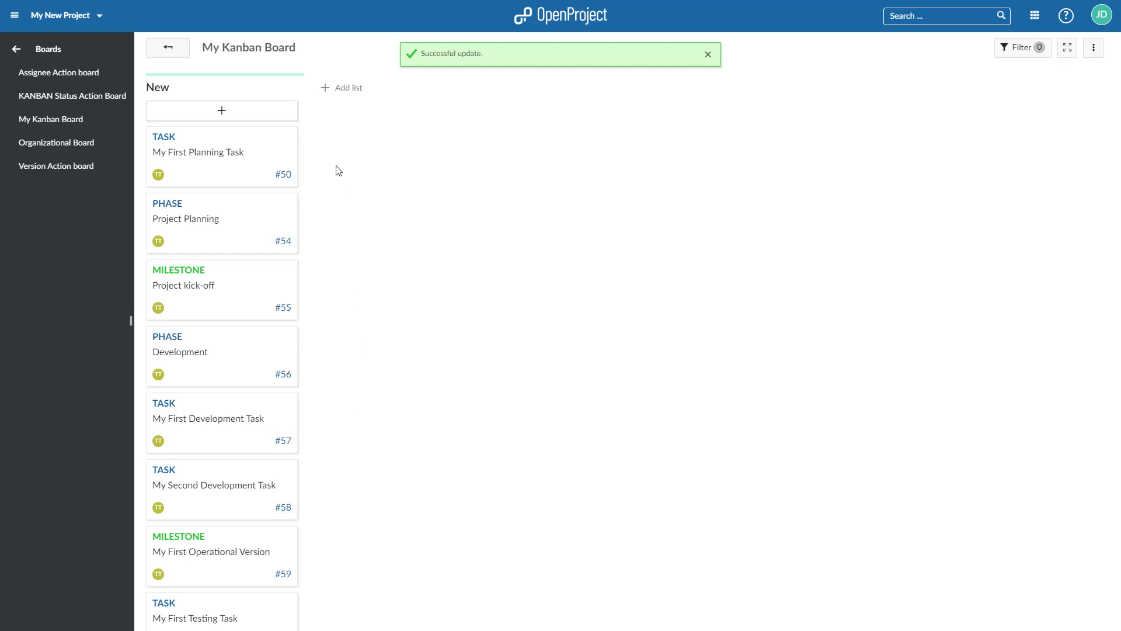
click(343, 91)
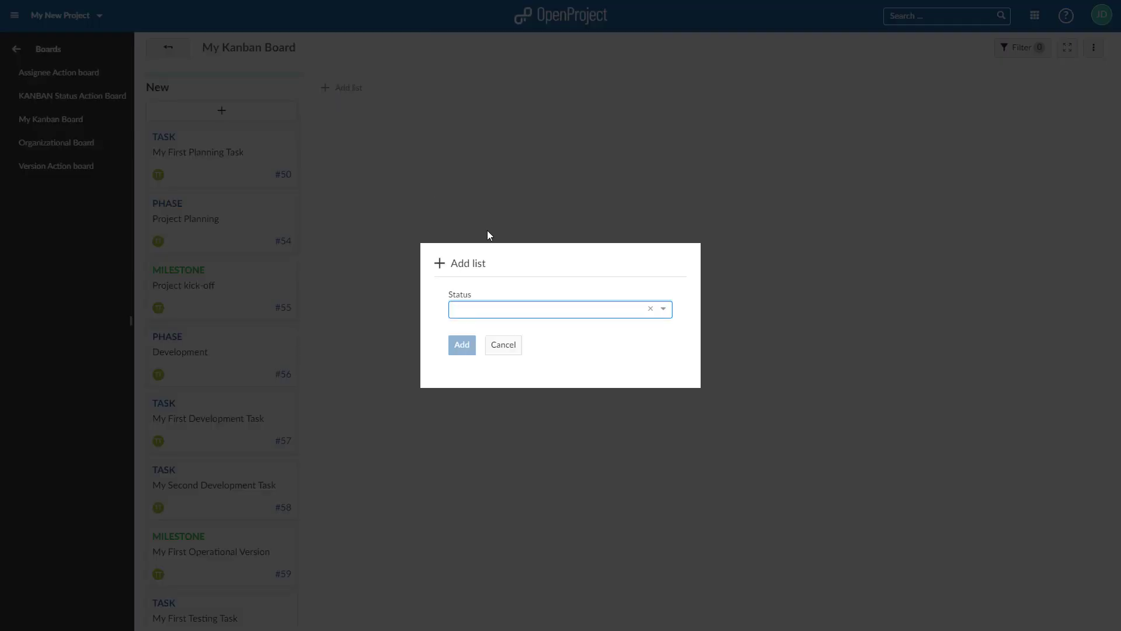
click(665, 313)
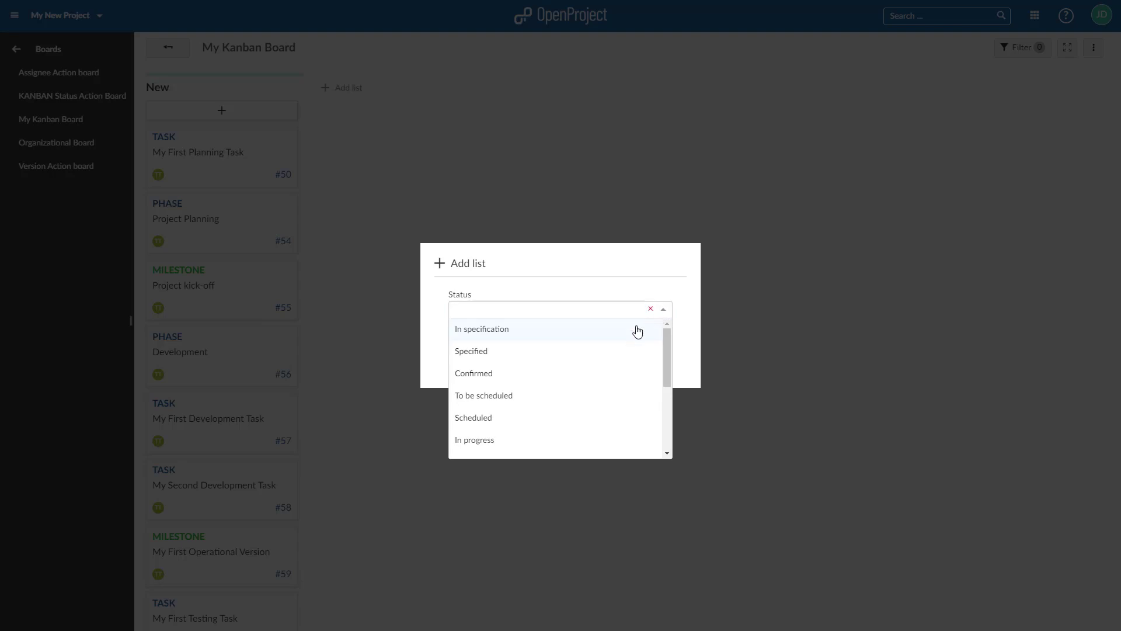
click(475, 452)
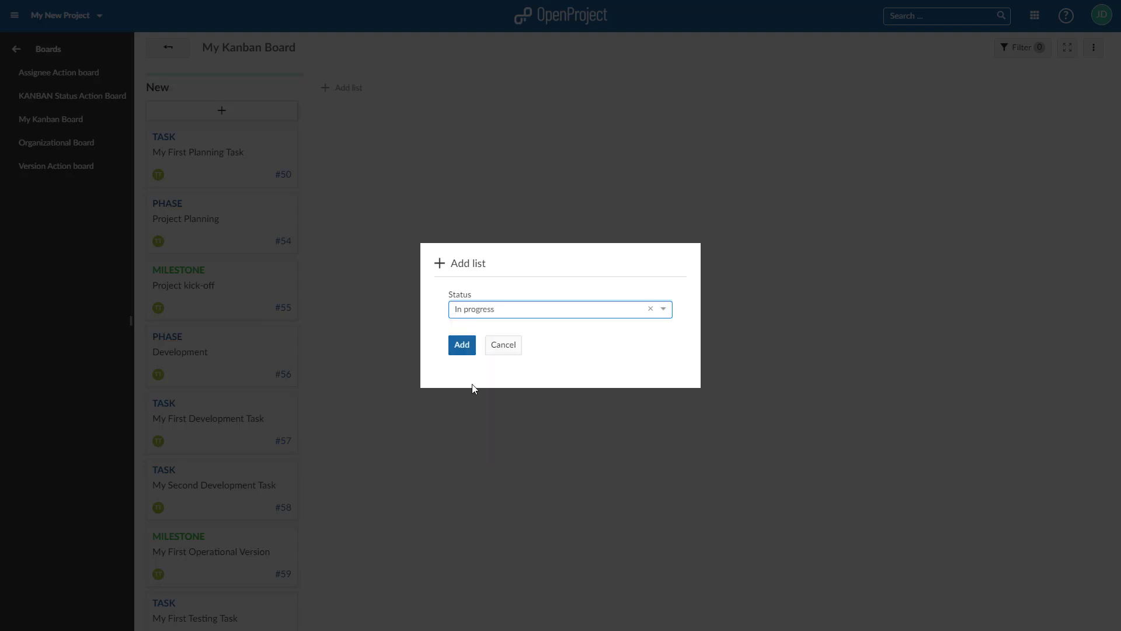
click(458, 359)
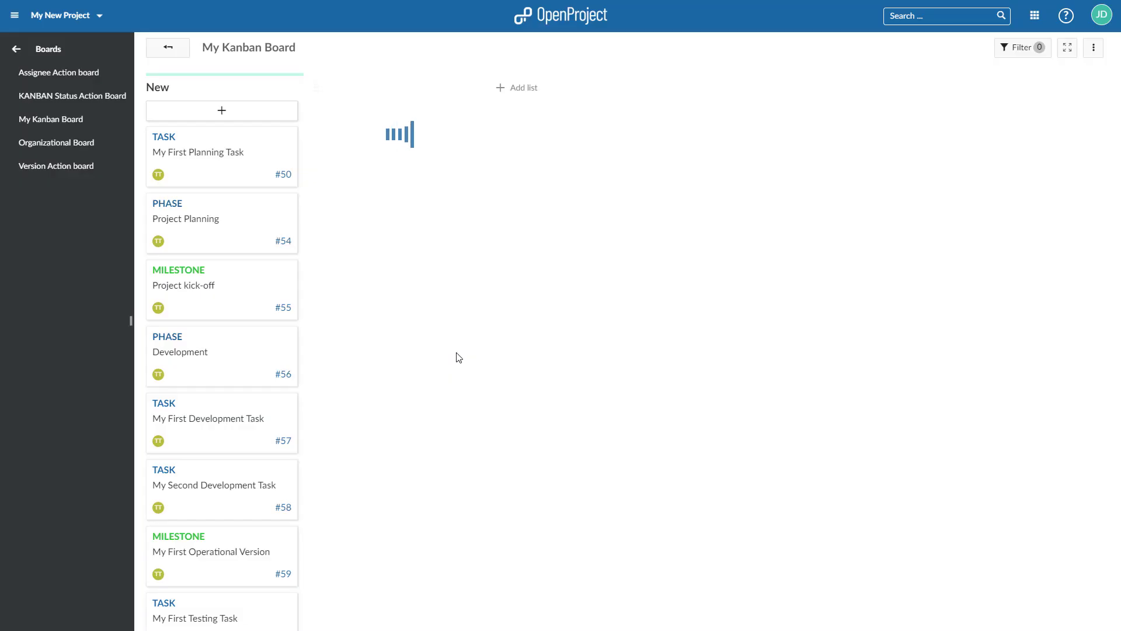
- Add a Rejected list, move it before In progress, then delete it again
click(523, 90)
click(663, 310)
scroll(562, 416, down, 3)
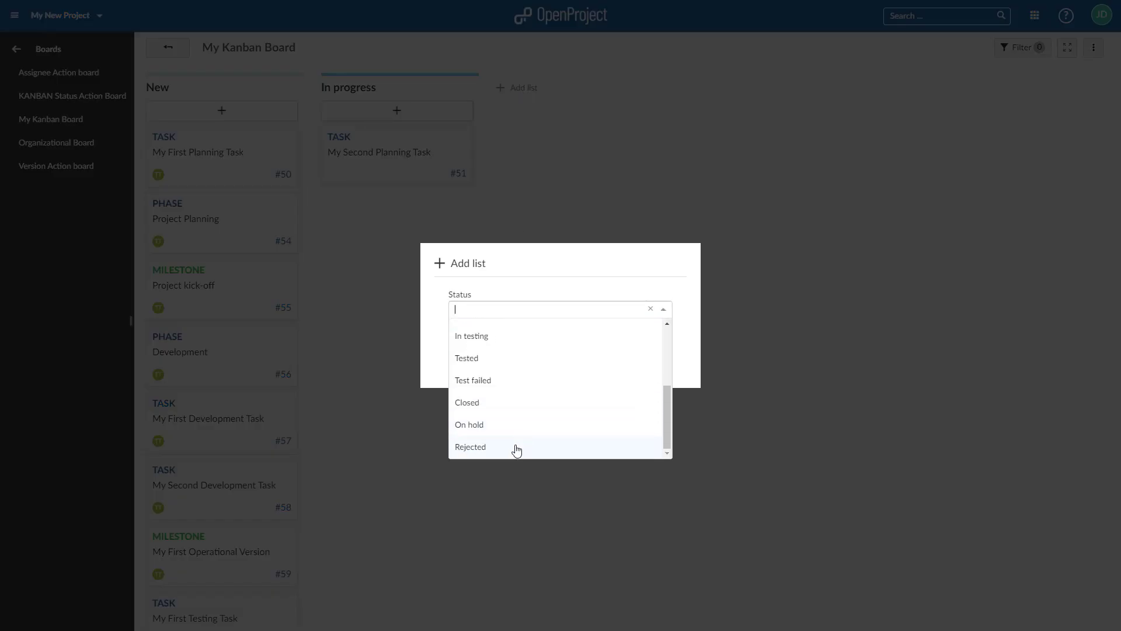
click(516, 450)
click(462, 348)
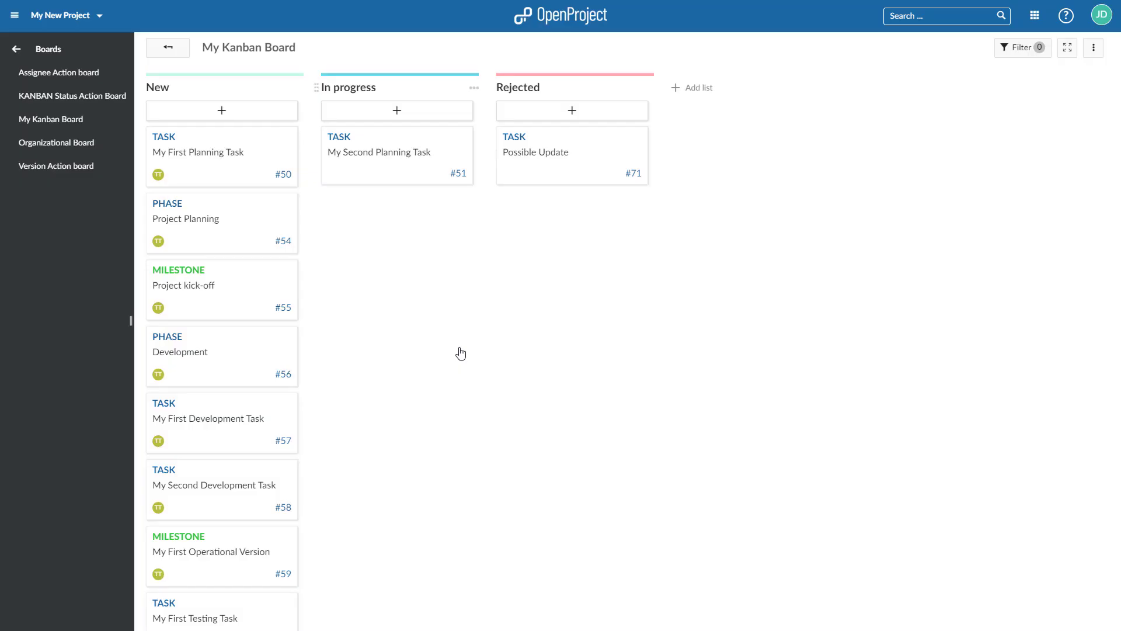
drag(490, 88, 343, 90)
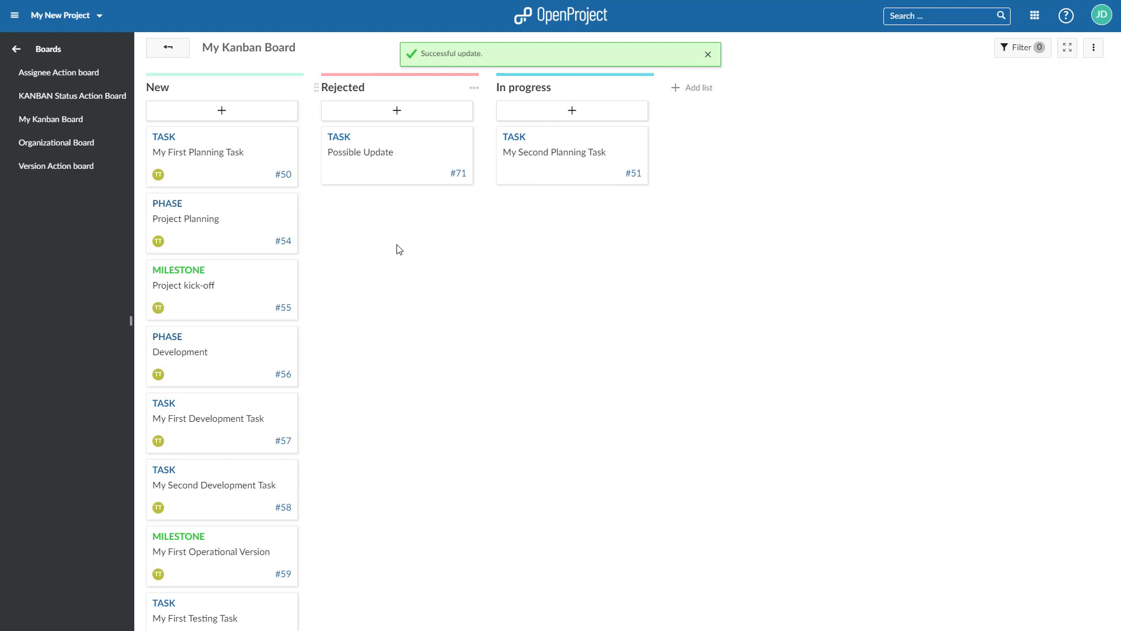
click(472, 89)
click(462, 108)
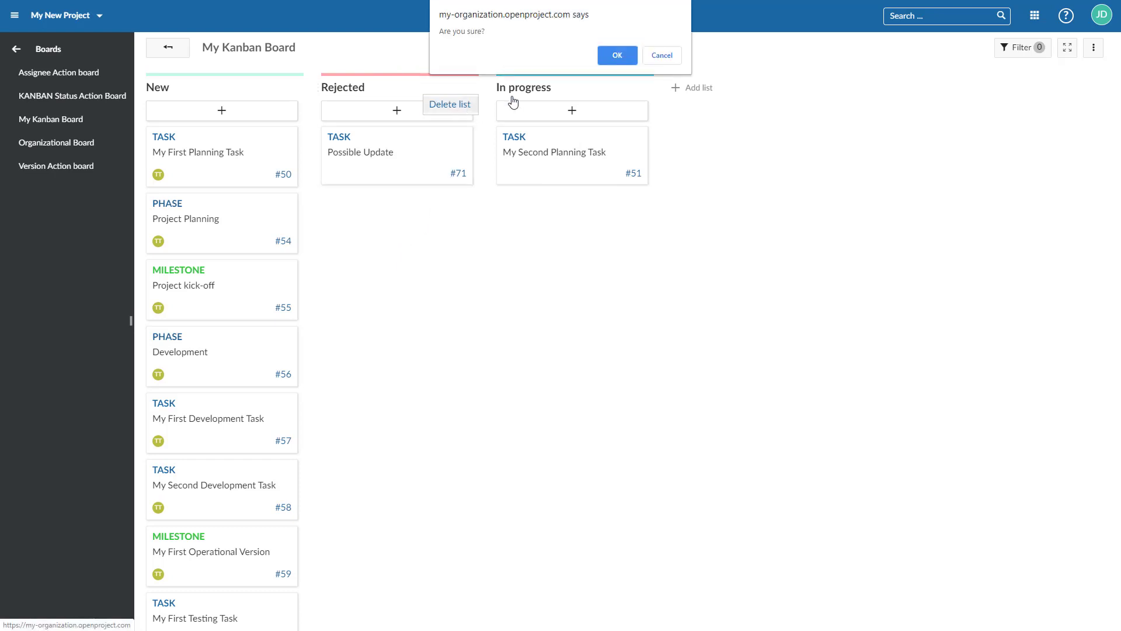
click(605, 53)
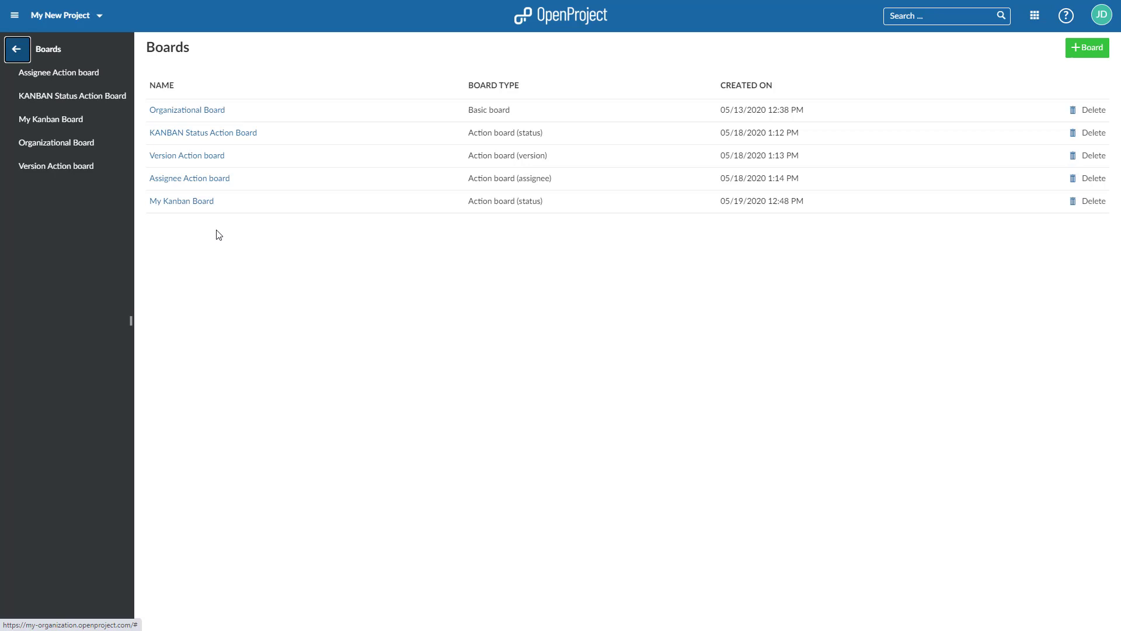
- On the KANBAN Status board, move My First Planning Task below Project Planning and create a My Second Testing Task card in New
click(218, 137)
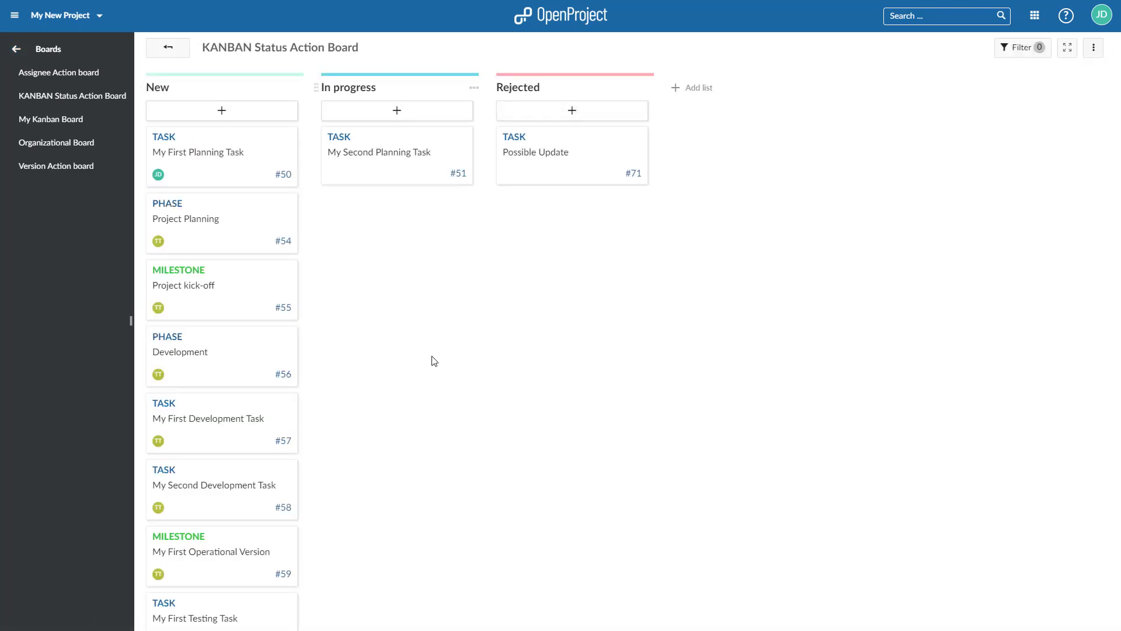
drag(253, 170, 256, 233)
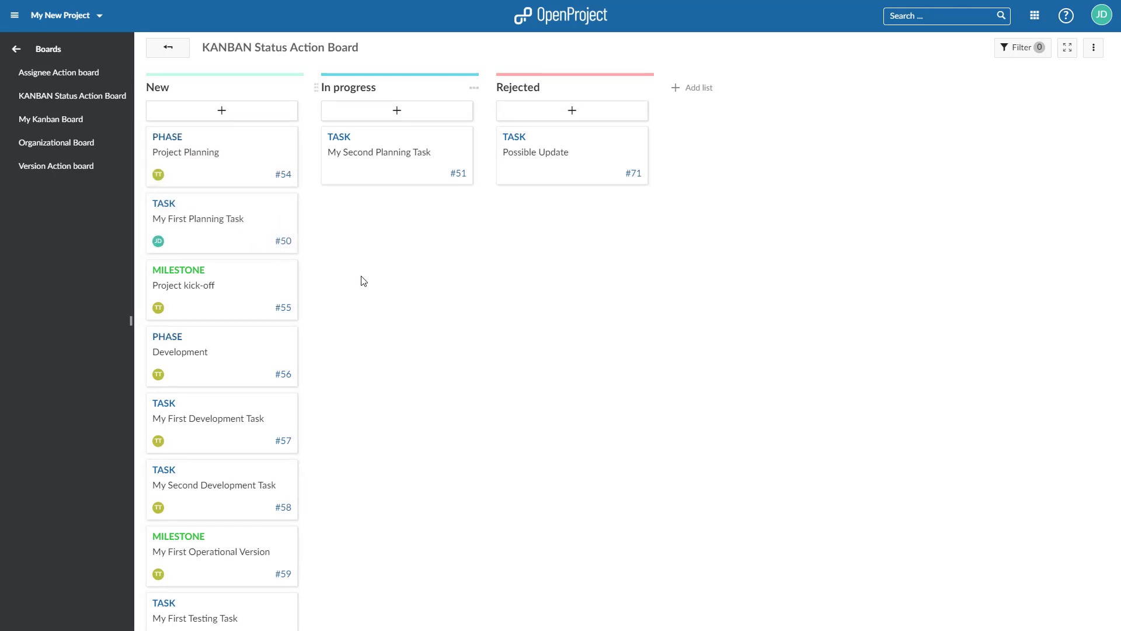
click(265, 116)
text(My S)
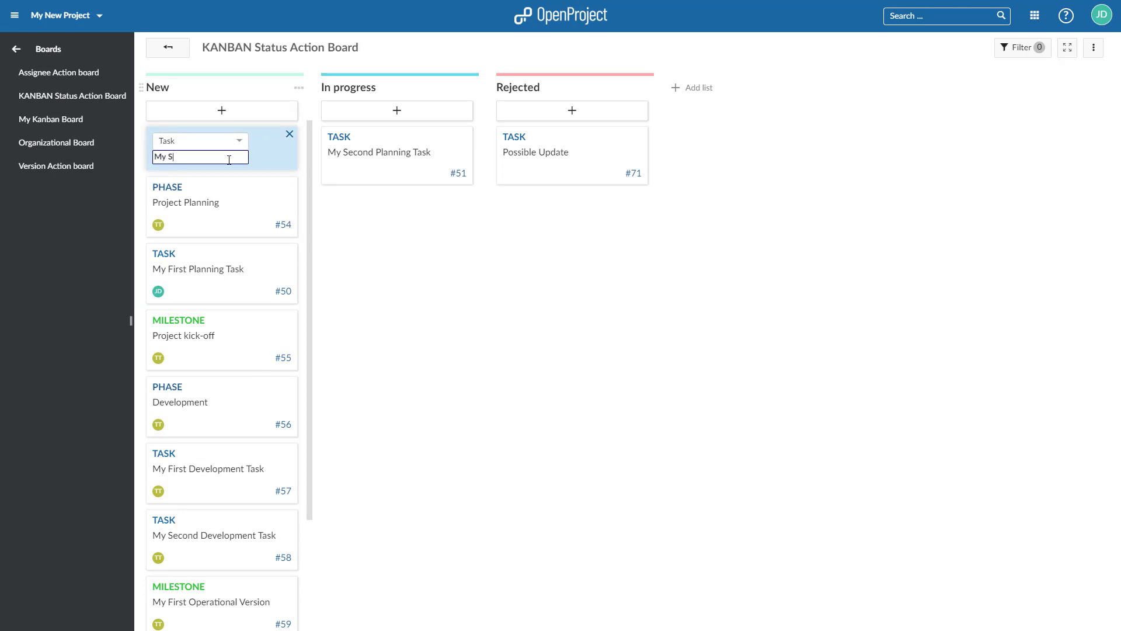
text(econd Testing Task)
key(Return)
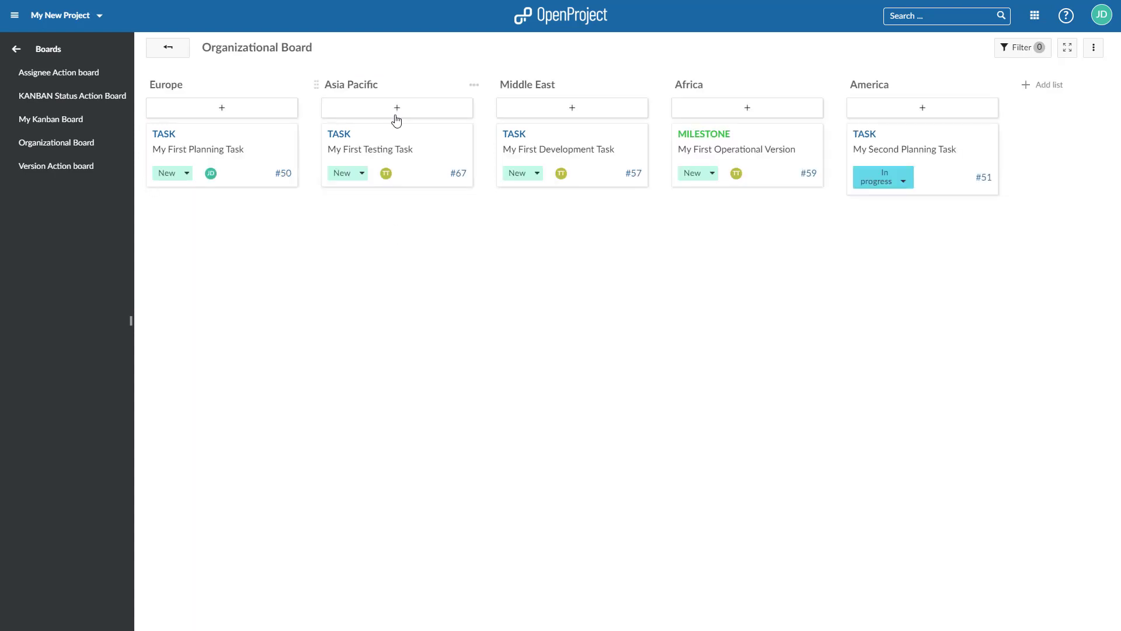
- Add the existing My Second Testing Task (#72) to the Asia Pacific list and set it In progress
click(397, 111)
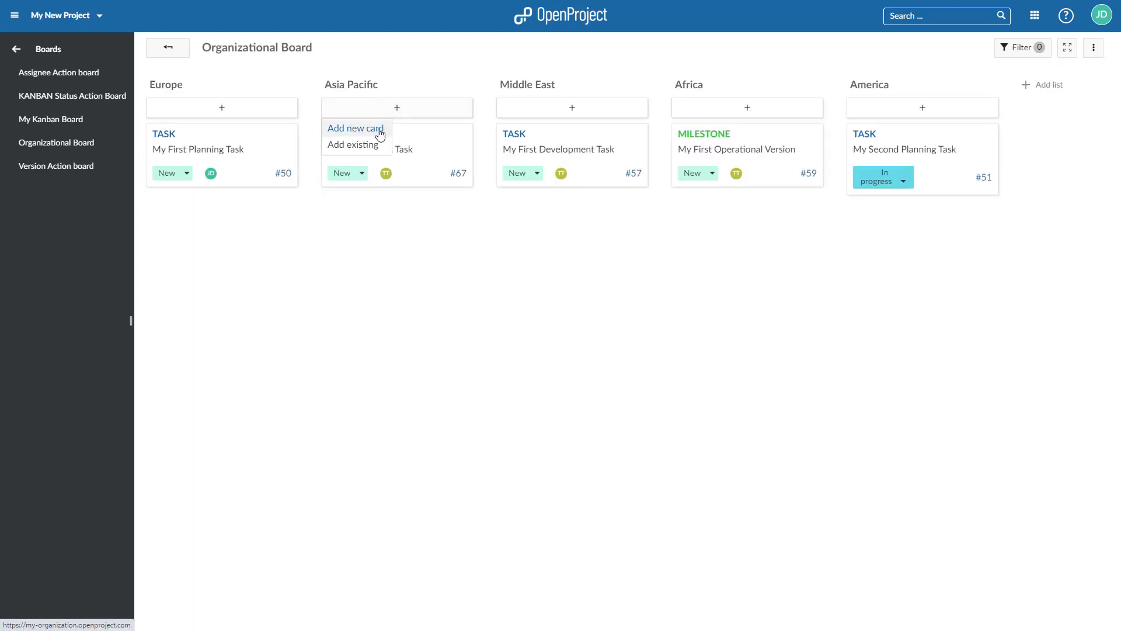
click(364, 146)
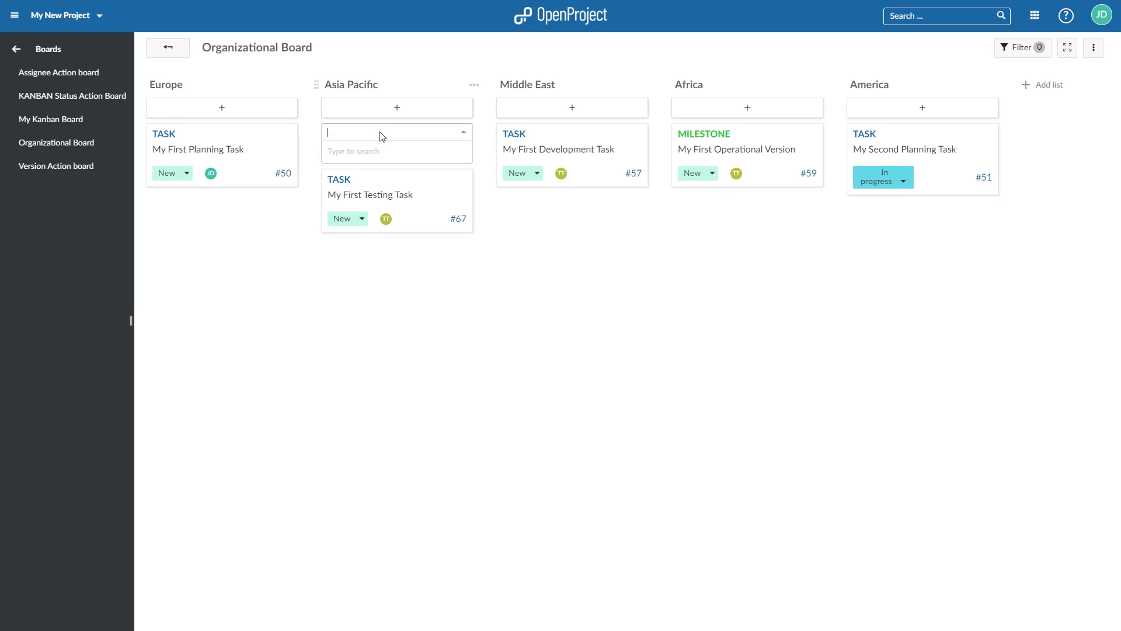
text(My Se)
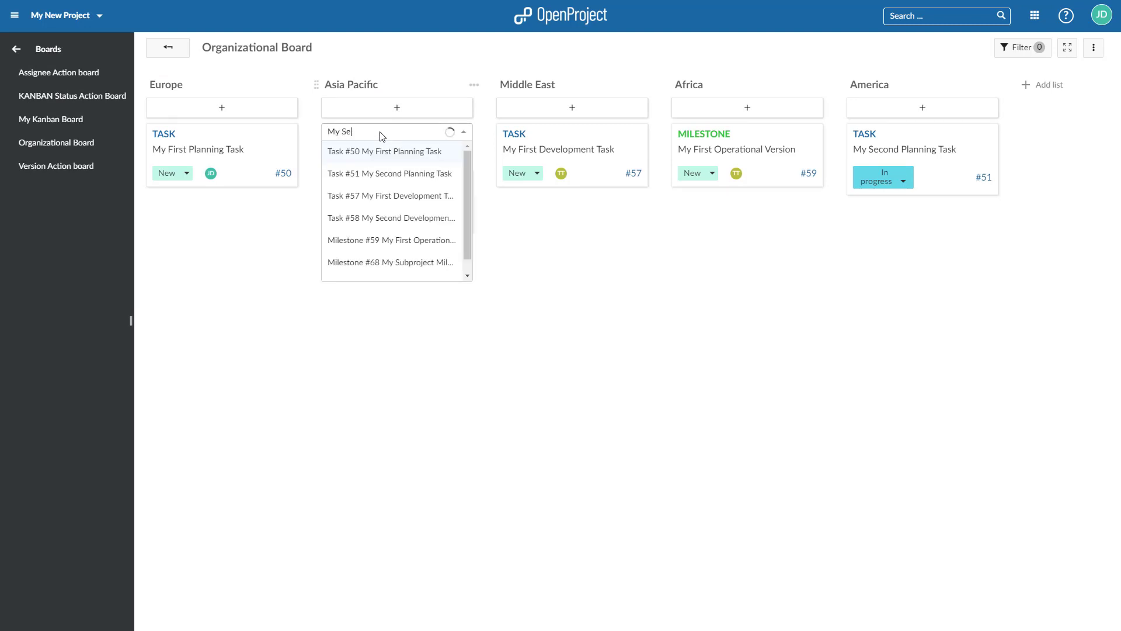
text(cond Testing)
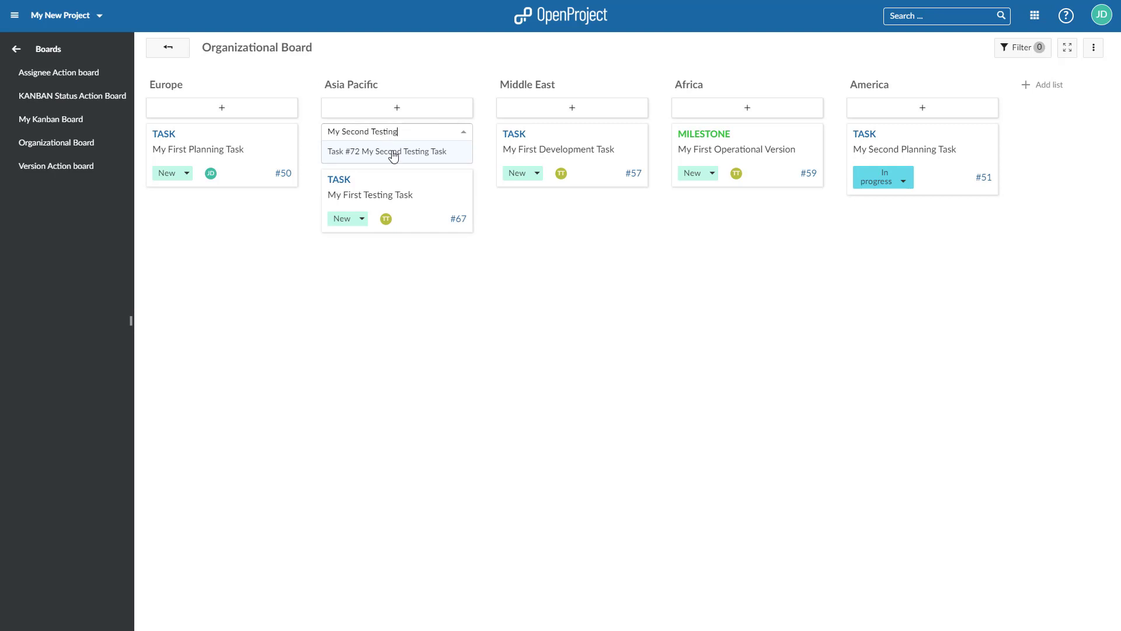
click(393, 152)
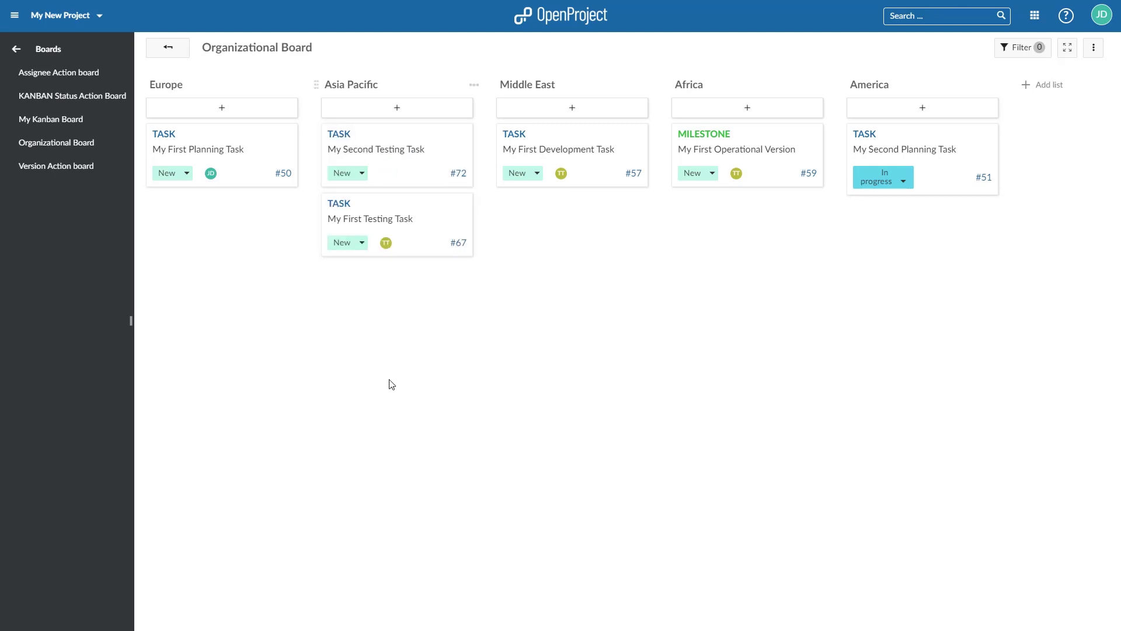
click(357, 178)
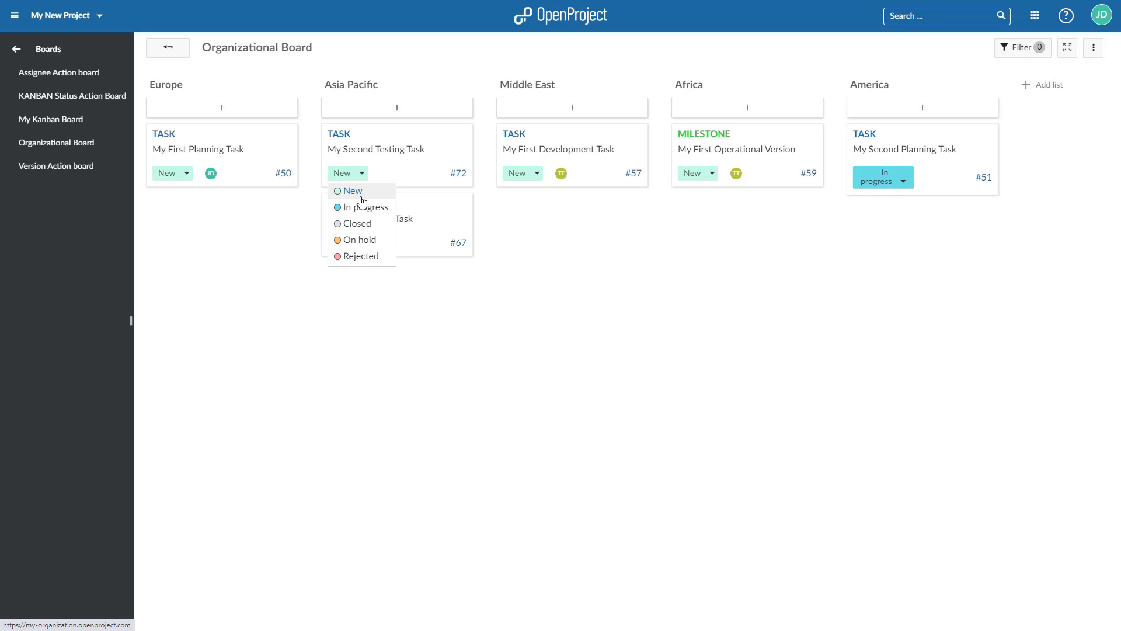
click(361, 207)
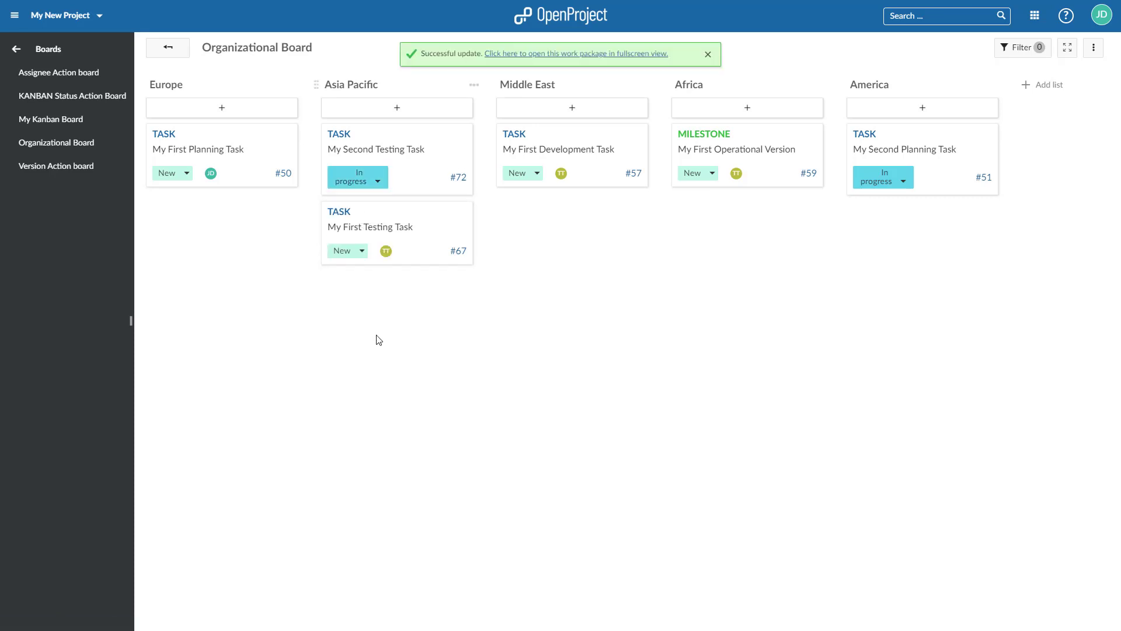
- Give My Second Testing Task the description 'My Second Test', save it, and return to the board
click(417, 166)
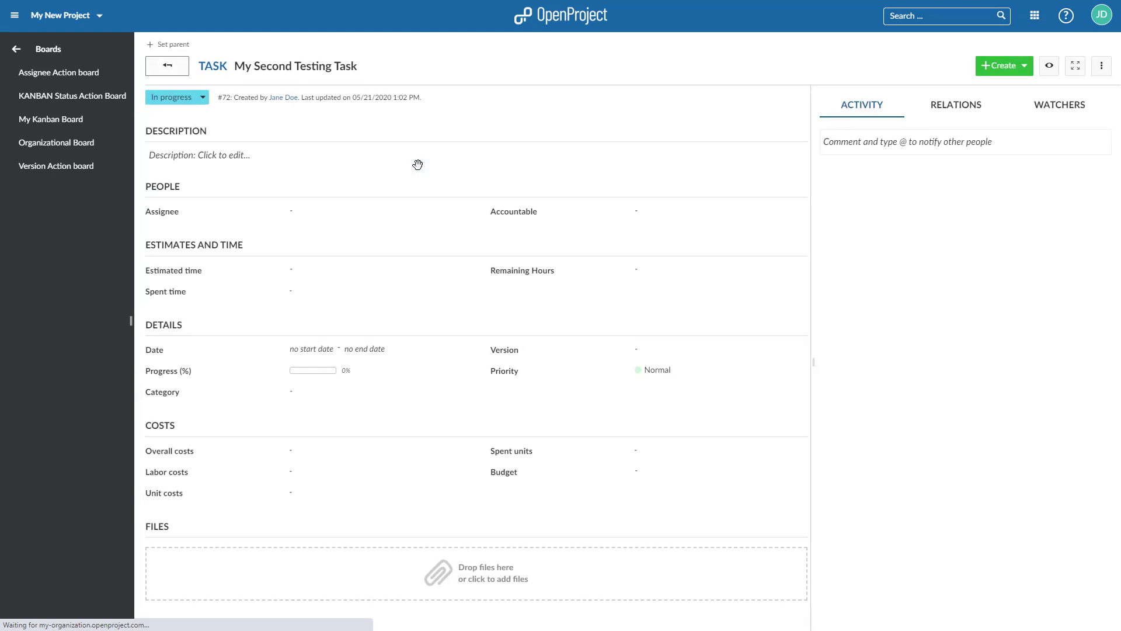
click(286, 156)
text(My Second T)
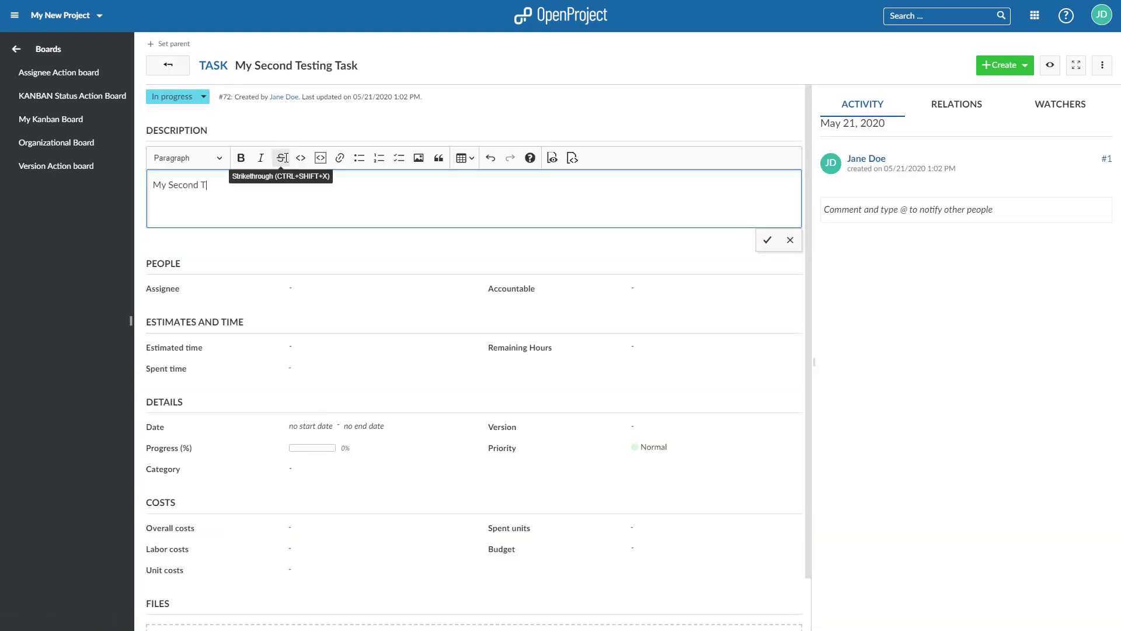
text(est)
click(768, 240)
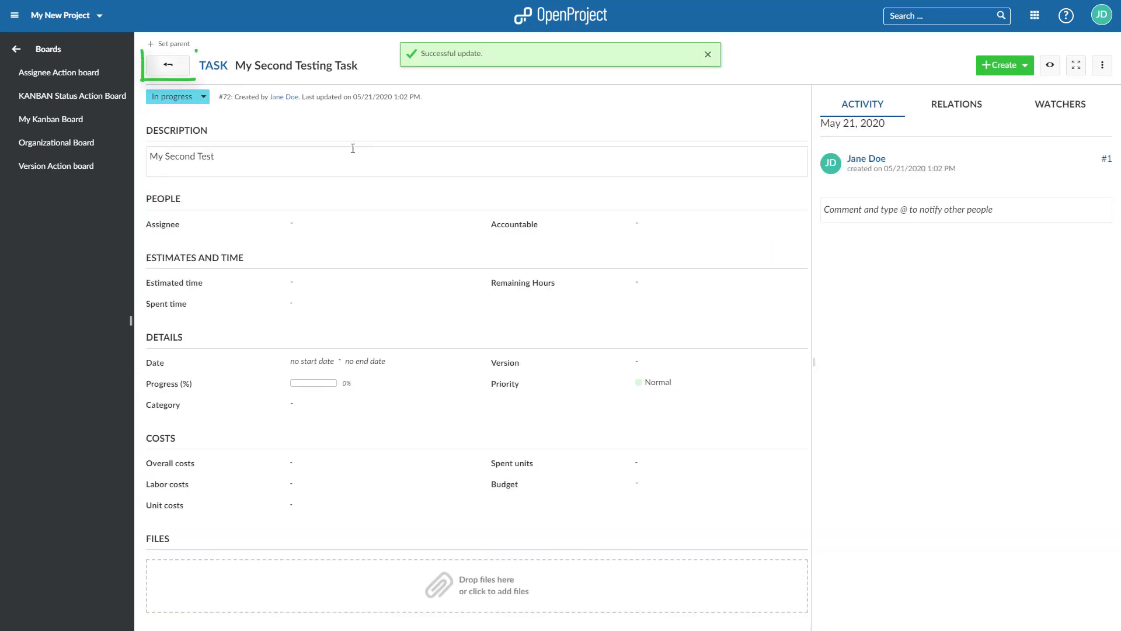
click(175, 67)
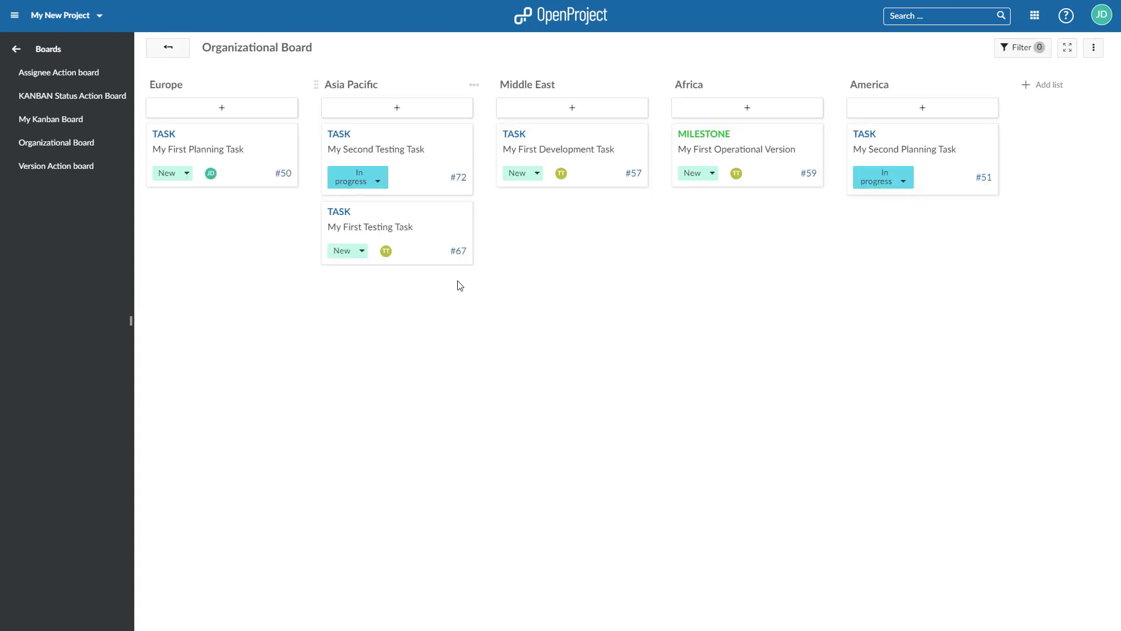
- On the KANBAN Status Action Board, move Possible Update from Rejected into In progress and view its details
click(168, 47)
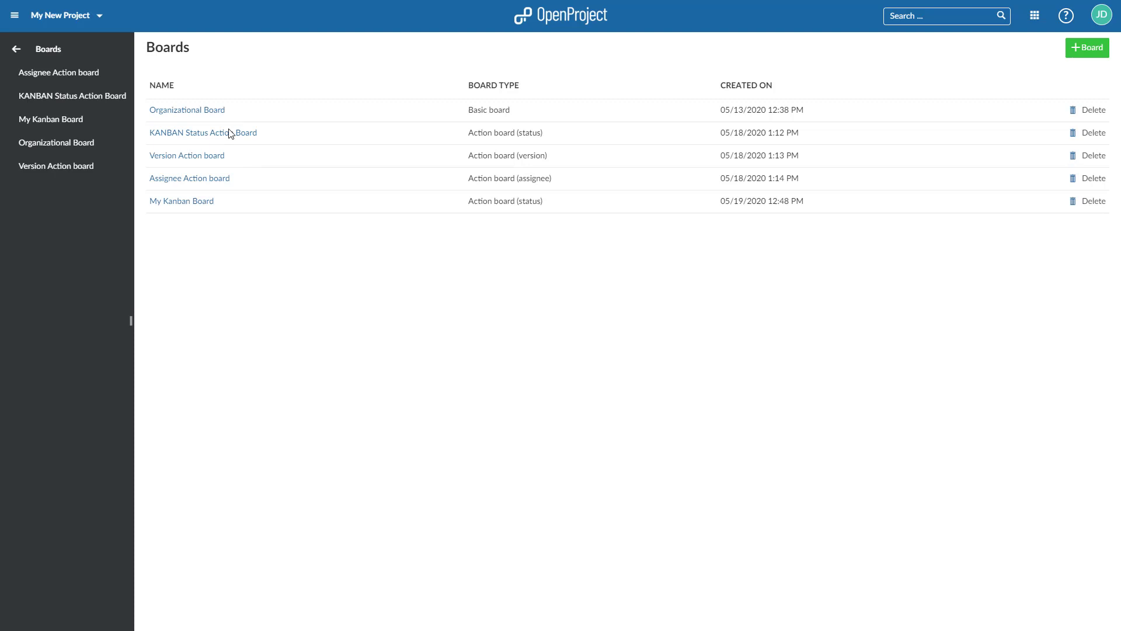
click(225, 134)
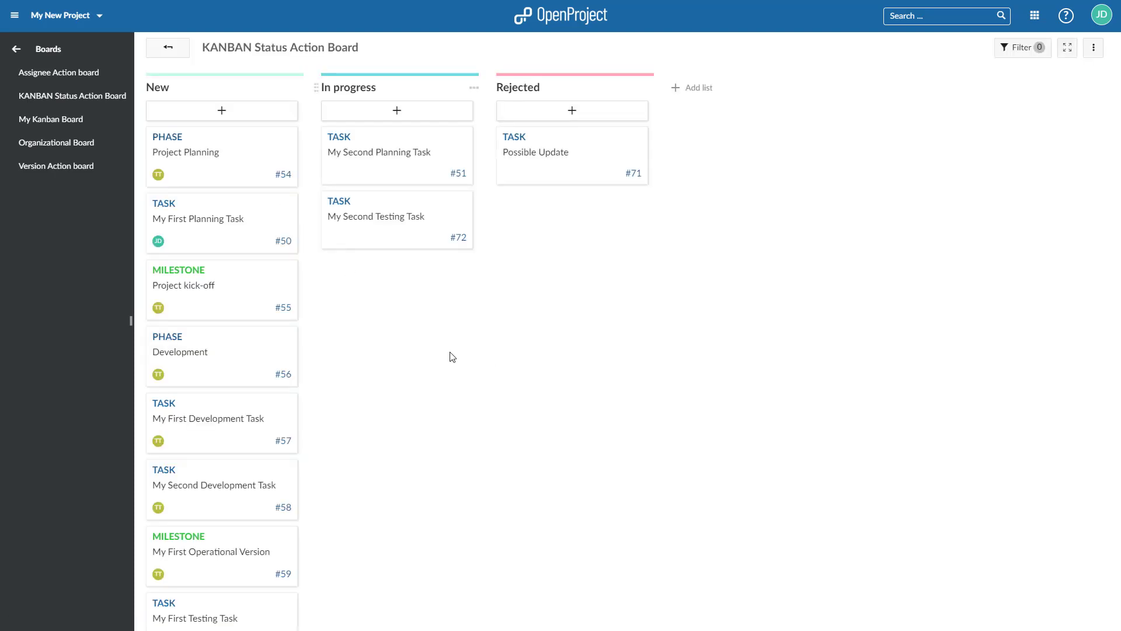
mouse_move(572, 155)
drag(583, 170, 409, 300)
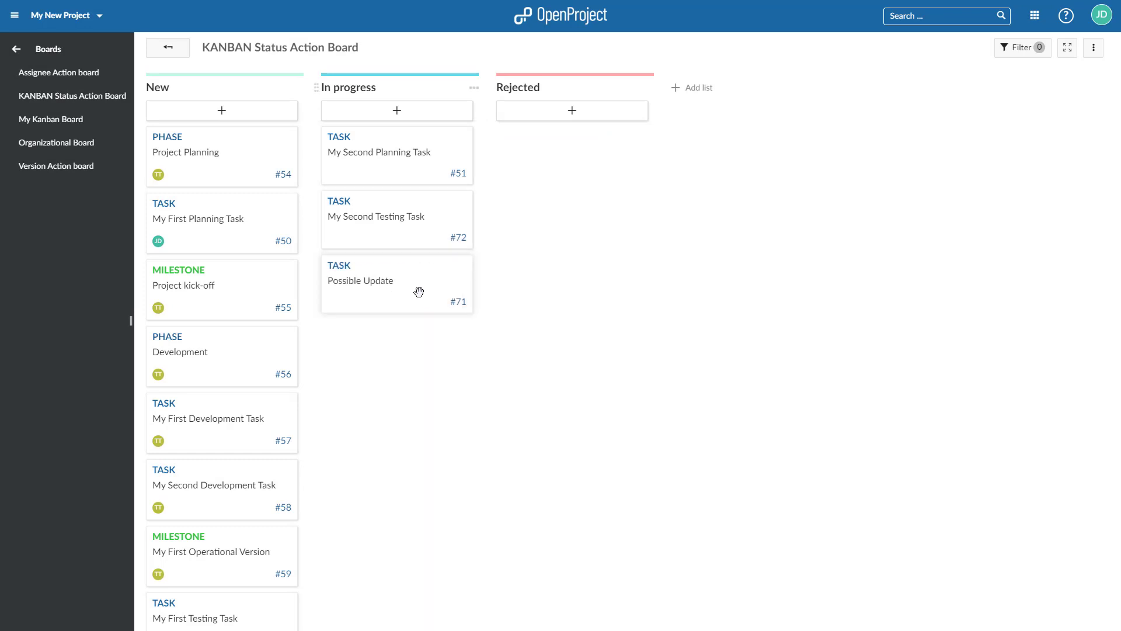
click(408, 300)
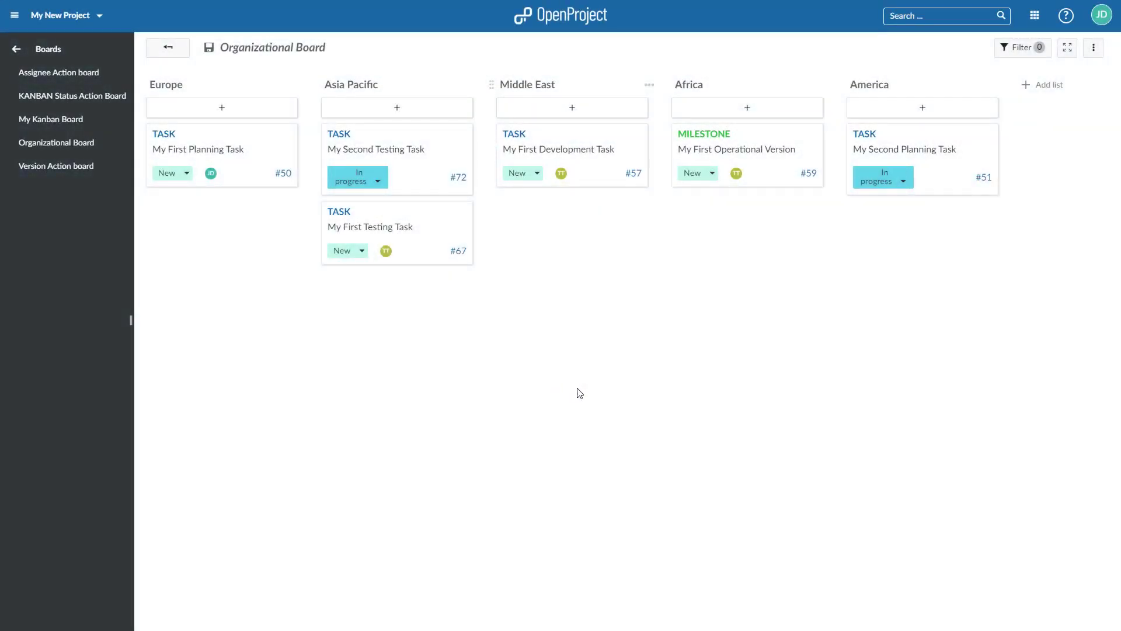
- Configure the board view to highlight the entire card by Type and apply it
click(1092, 50)
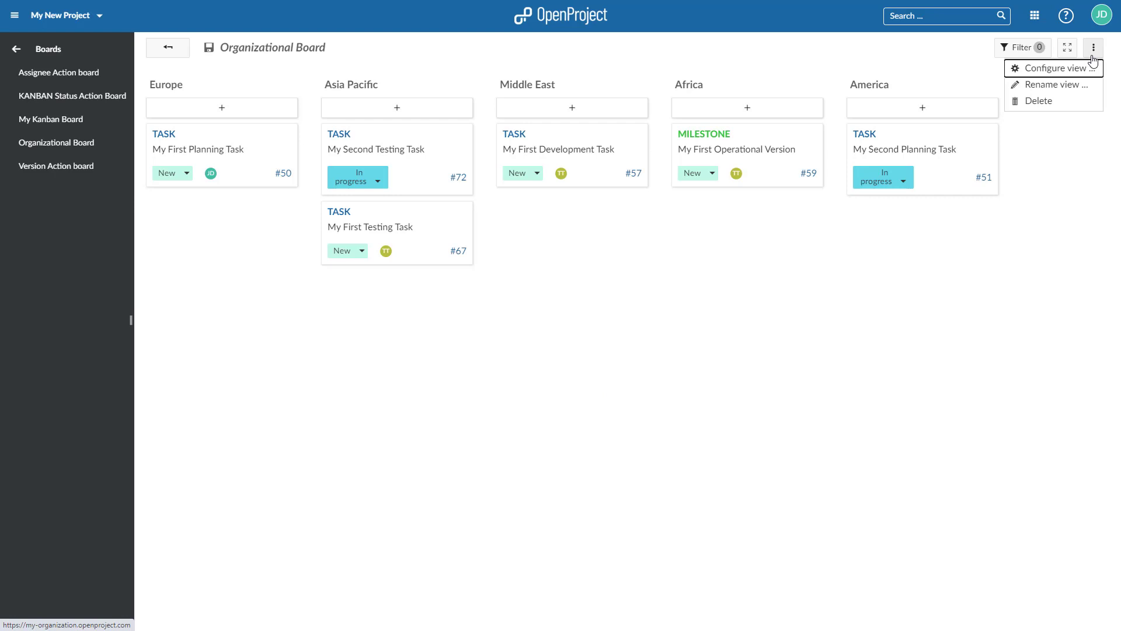
click(1079, 72)
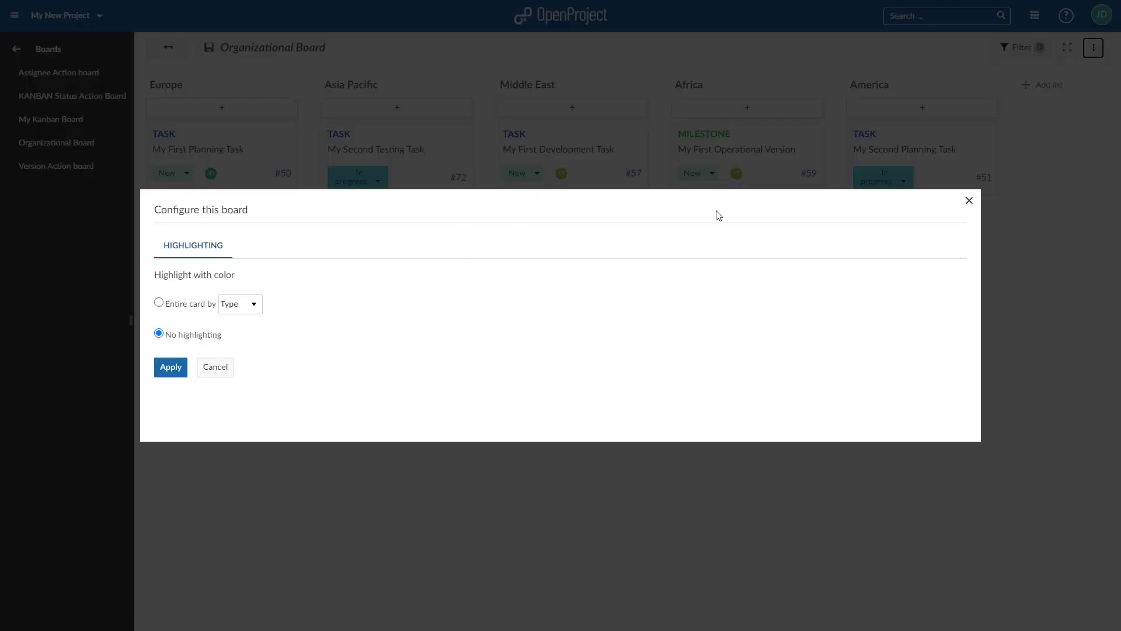
click(206, 304)
click(252, 307)
click(241, 320)
click(174, 372)
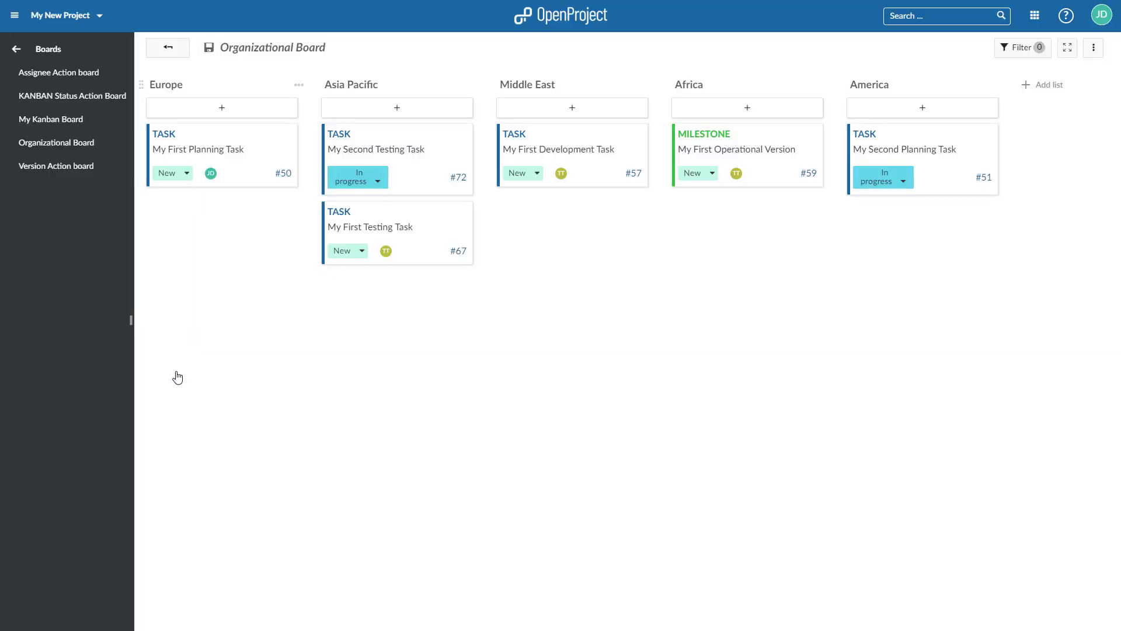
- Filter the board to cards assigned to Tina Tester, then remove the Assignee filter
click(1018, 49)
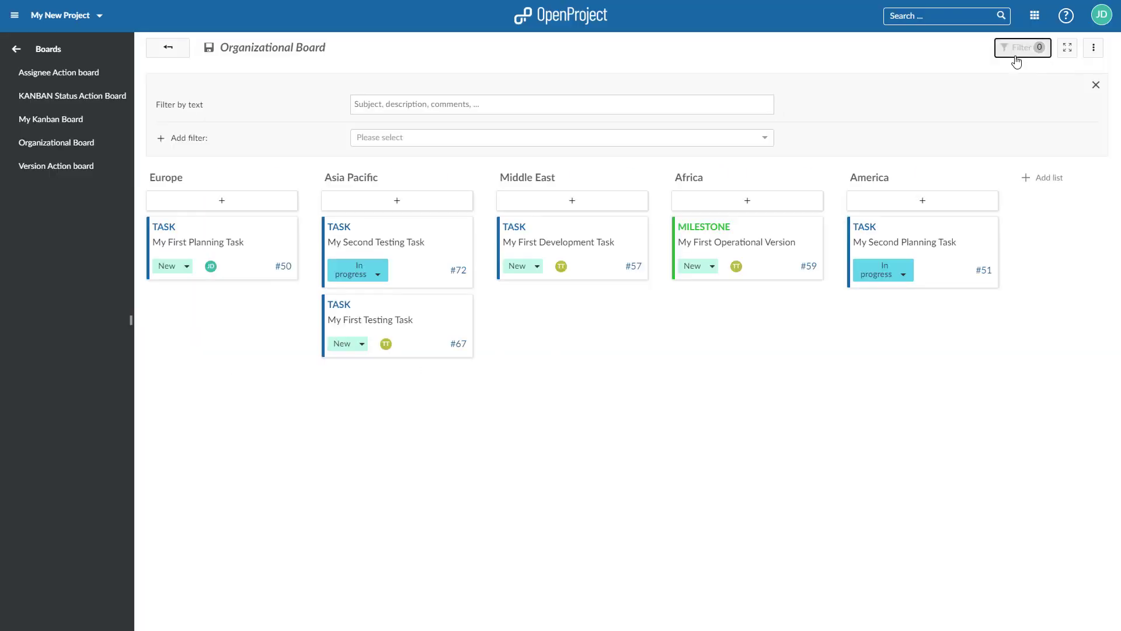
click(536, 136)
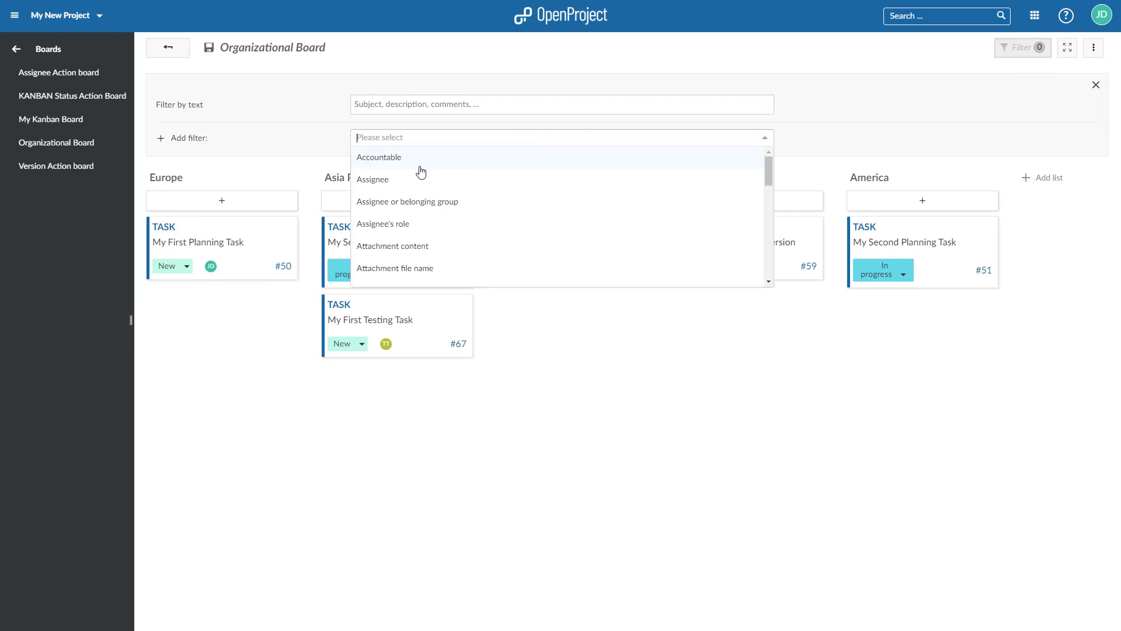
click(392, 186)
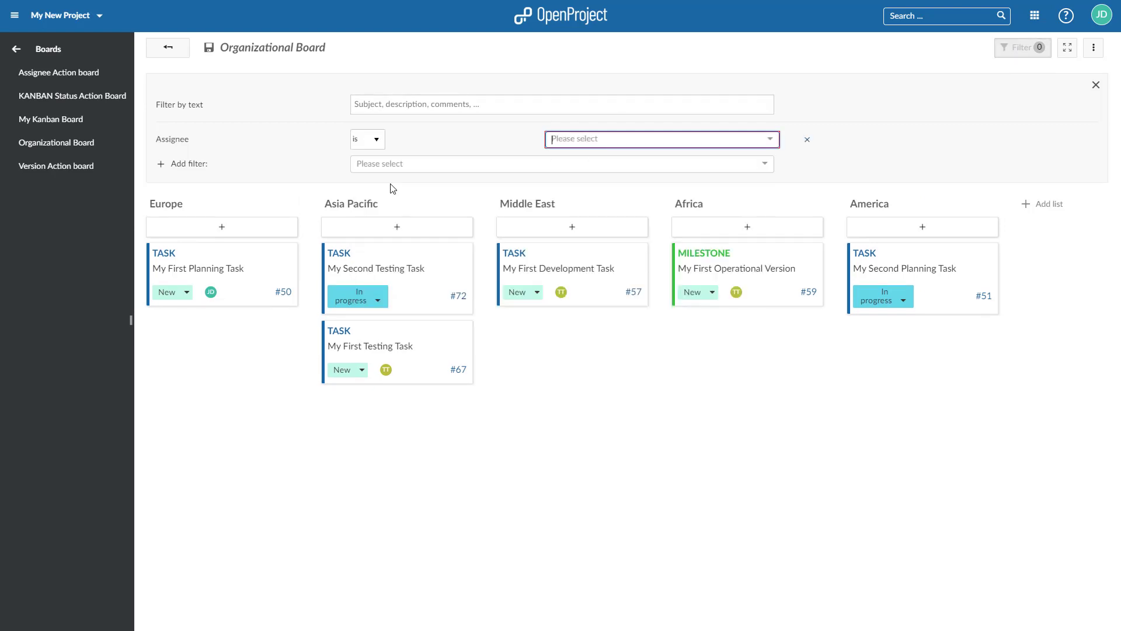
click(770, 140)
click(593, 210)
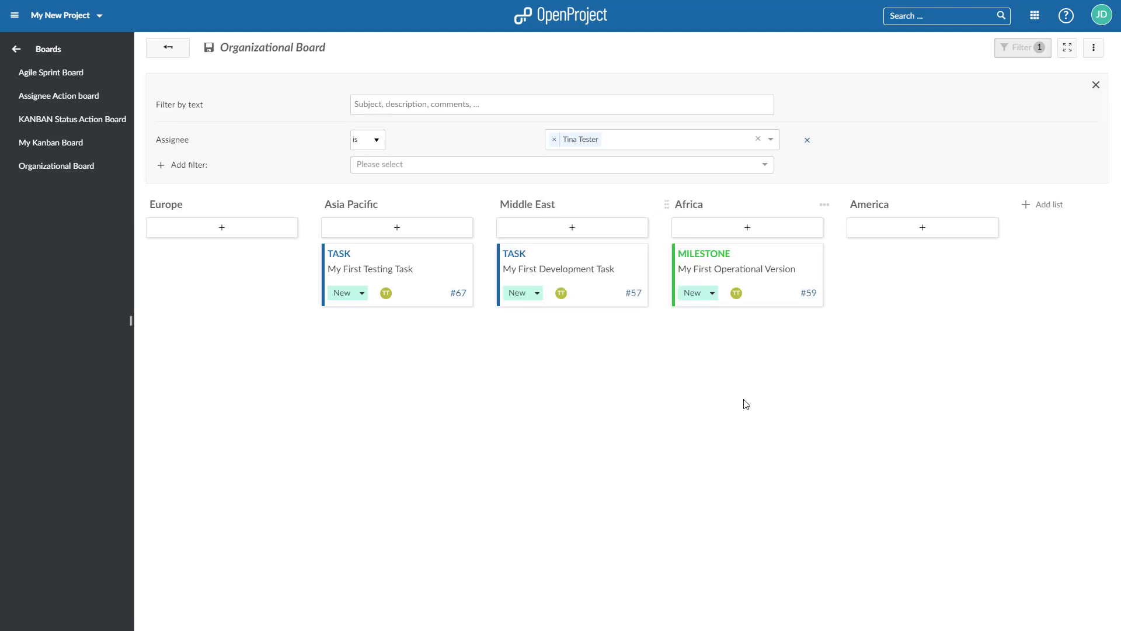
click(807, 140)
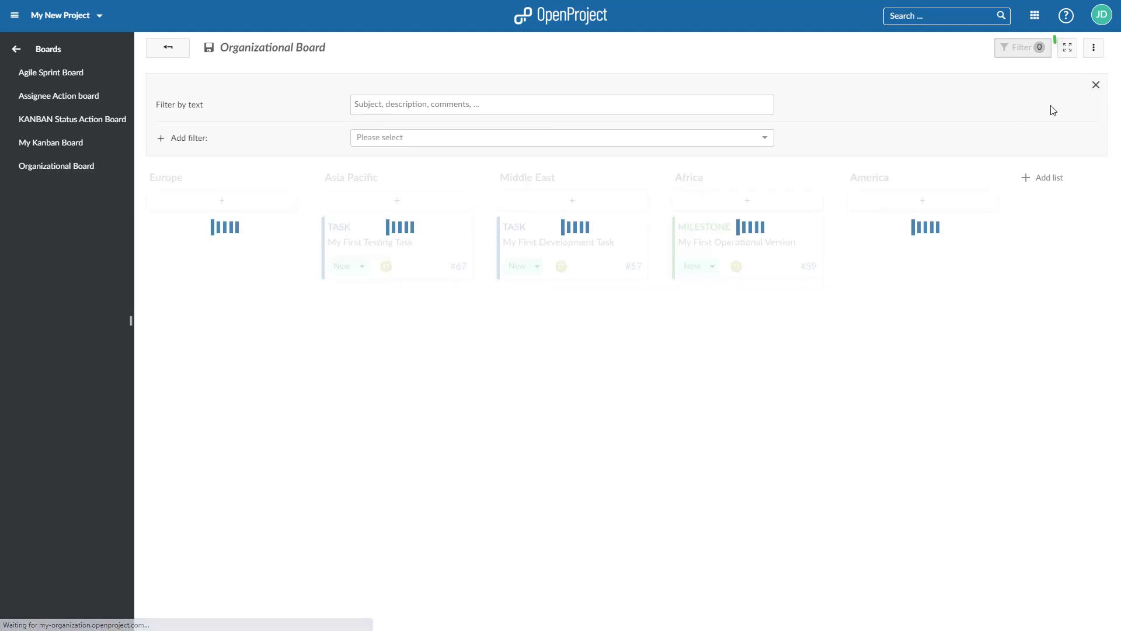
- Close the filter panel and show the Organizational Board full screen in Zen mode
click(1095, 85)
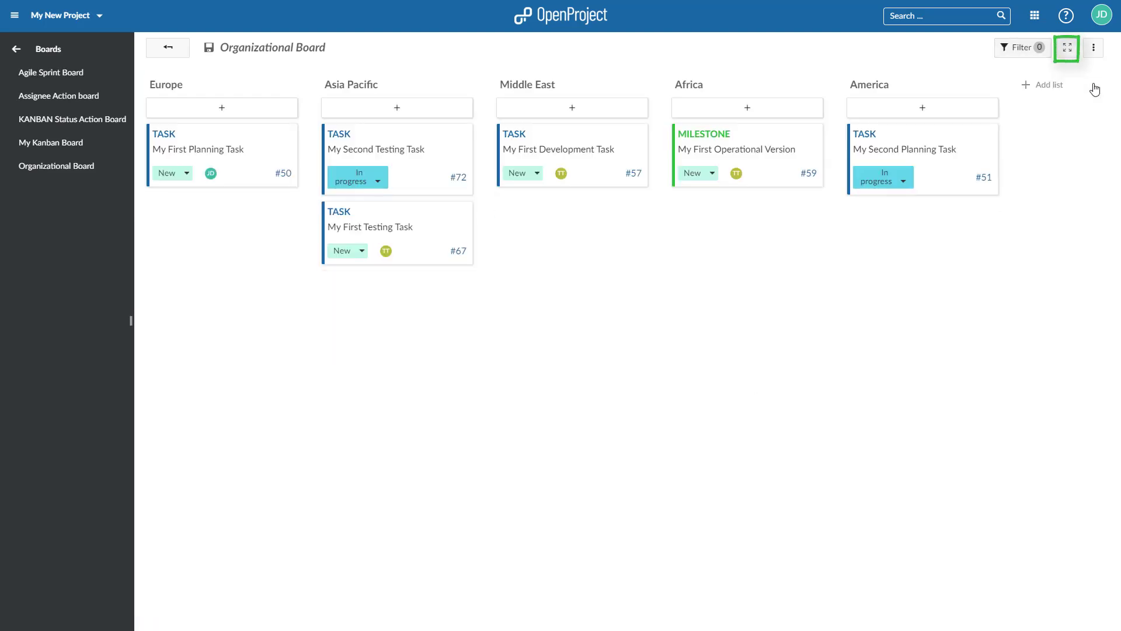
click(1067, 49)
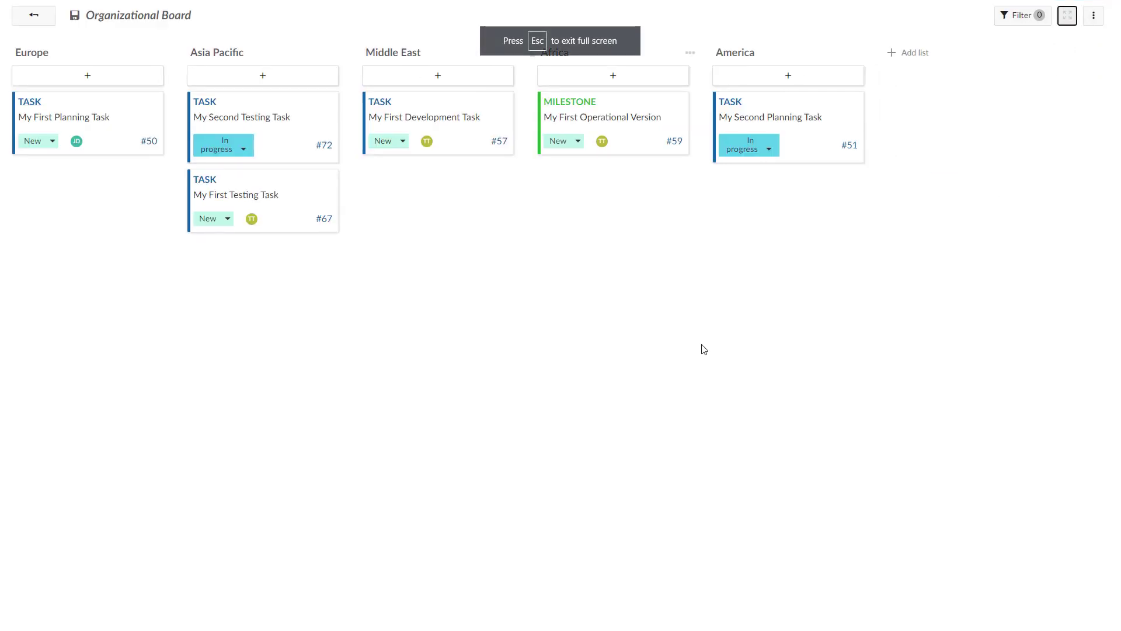